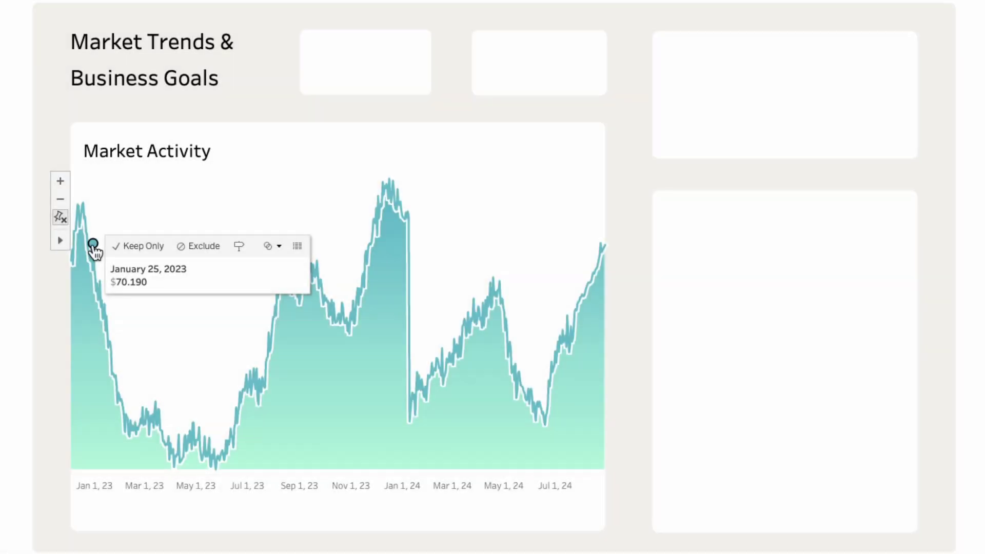
# Clear the chart selection and switch to the empty Gradient Area Chart worksheet.
pyautogui.click(93, 247)
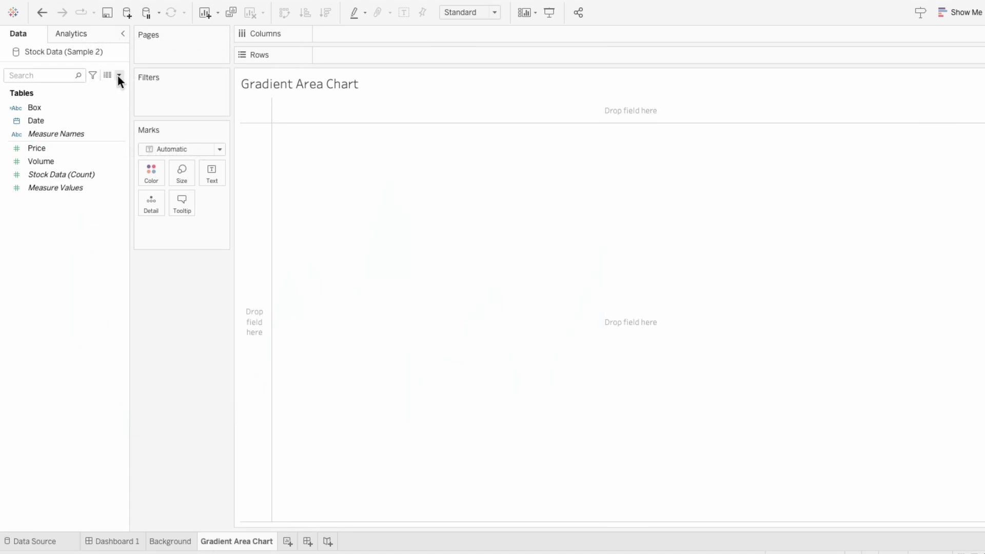
# Start a new calculated field named Norm Metric.
pyautogui.click(119, 74)
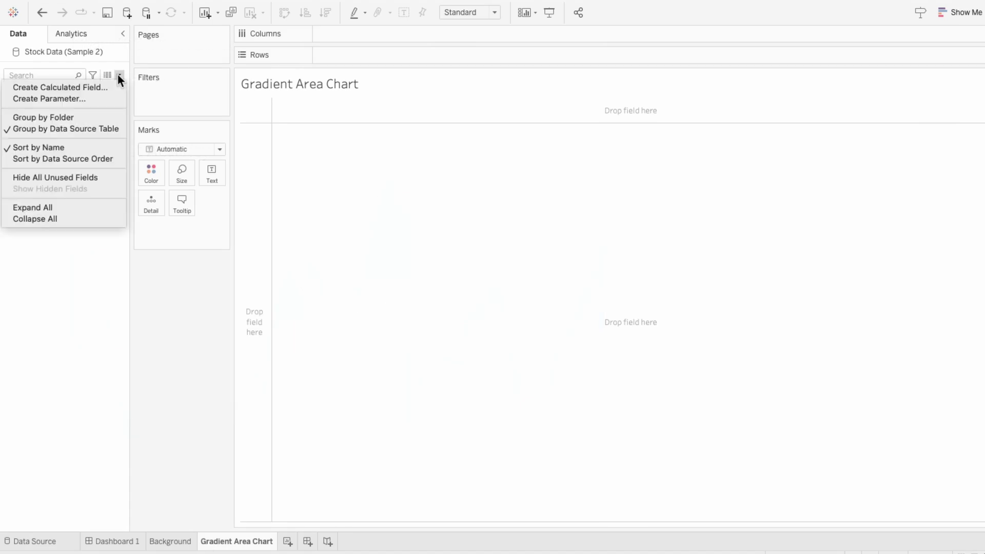
pyautogui.click(115, 83)
pyautogui.write('N')
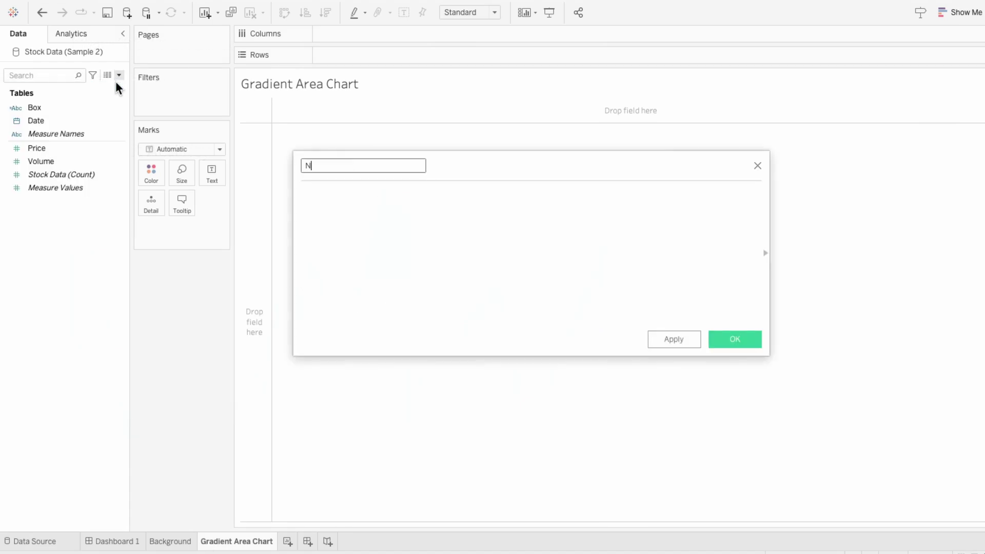
pyautogui.write('orm Metric')
pyautogui.press('Tab')
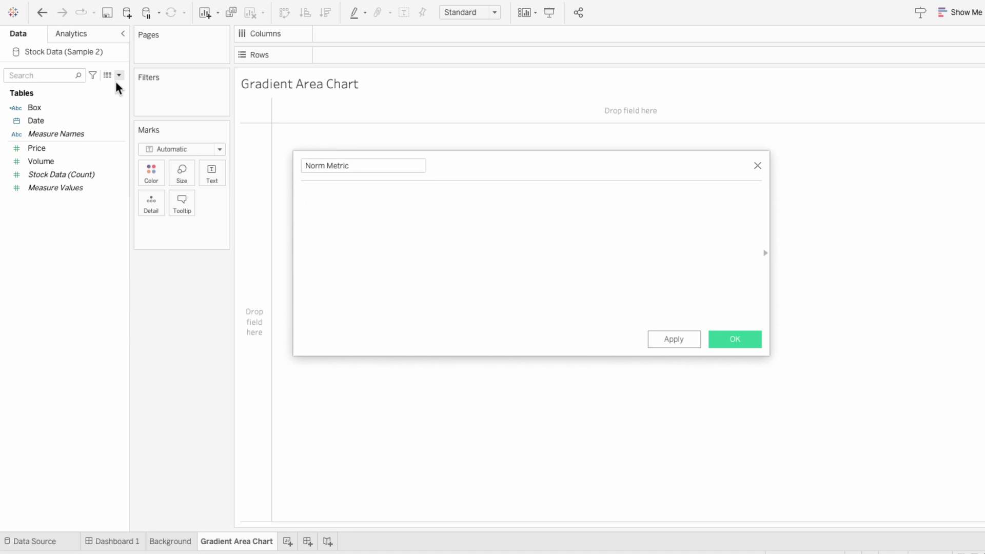
# Enter the formula (SUM([Price]) - WINDOW_MIN(SUM([Price])))/(WINDOW_MAX(SUM([Price])) - WINDOW_MIN(SUM([Price]))) and copy it.
pyautogui.write('(SUM')
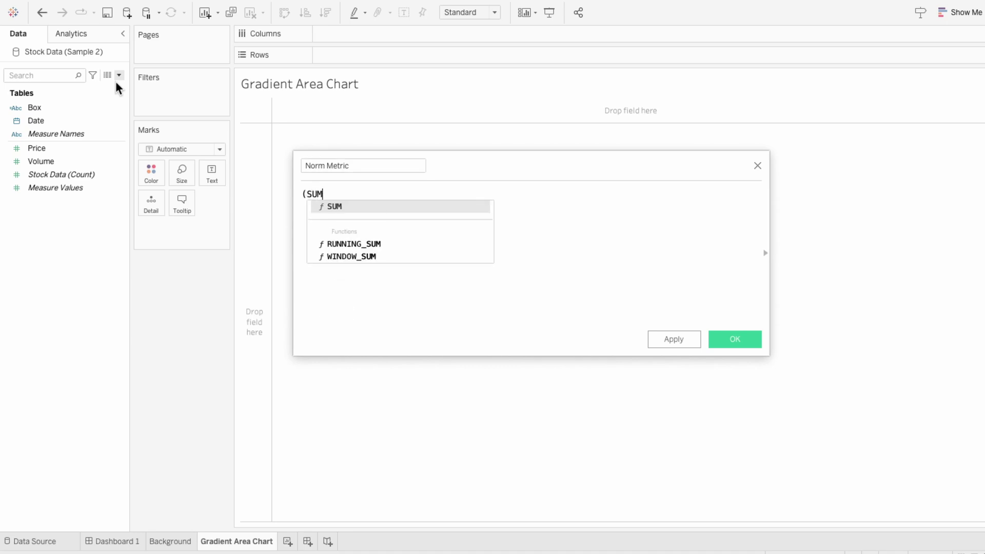
pyautogui.write('([pric')
pyautogui.press('Return')
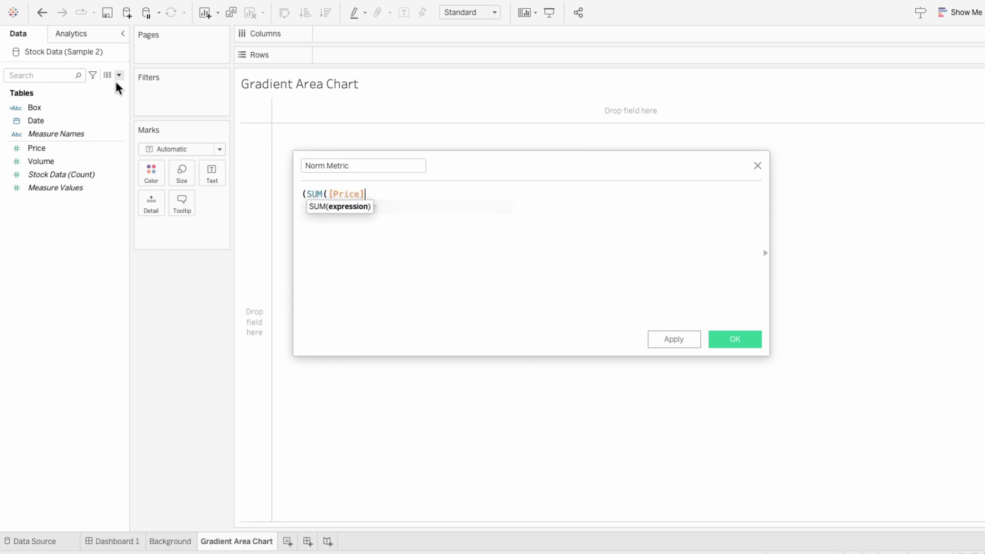
pyautogui.write(') -')
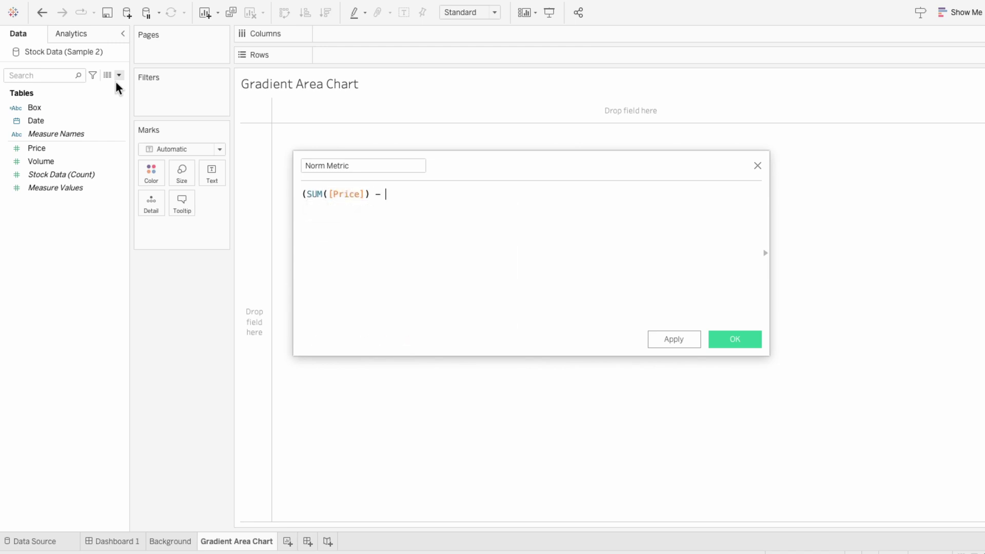
pyautogui.write(' WINDOW_MIN')
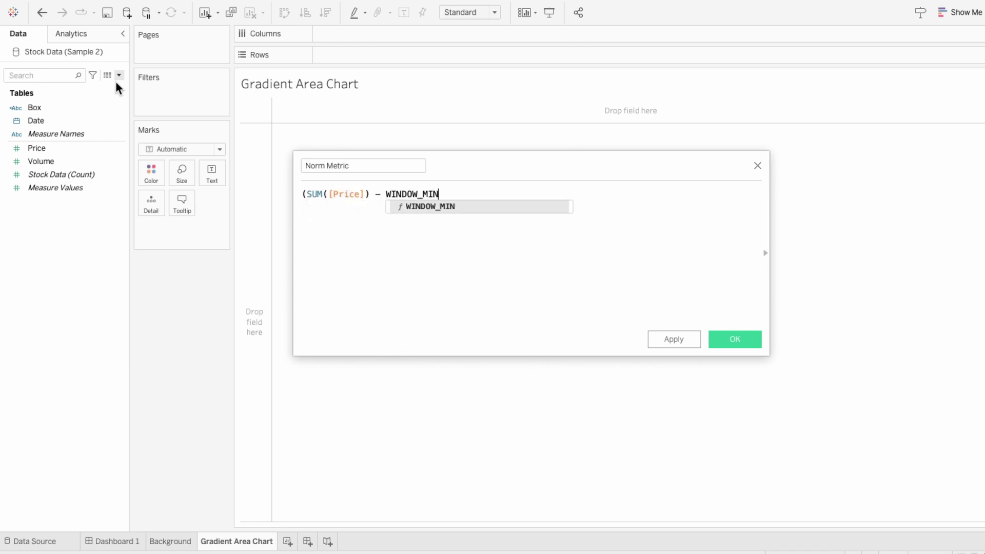
pyautogui.write('(SUM')
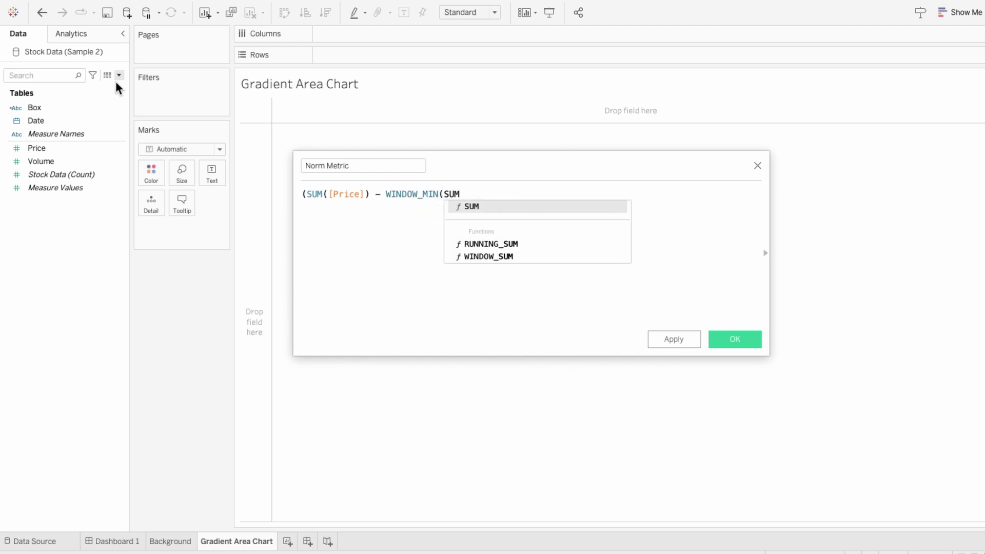
pyautogui.write('([pric')
pyautogui.press('Return')
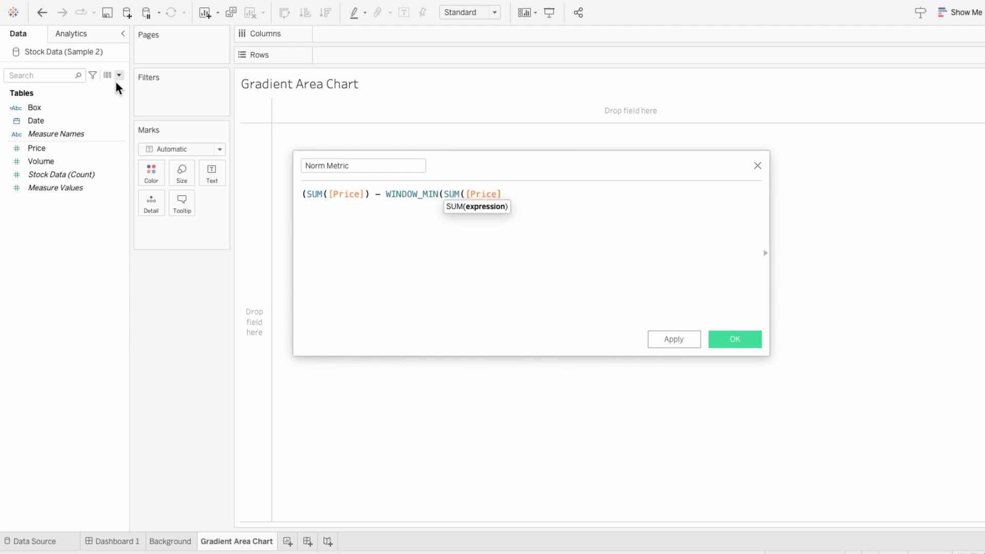
pyautogui.write(')))')
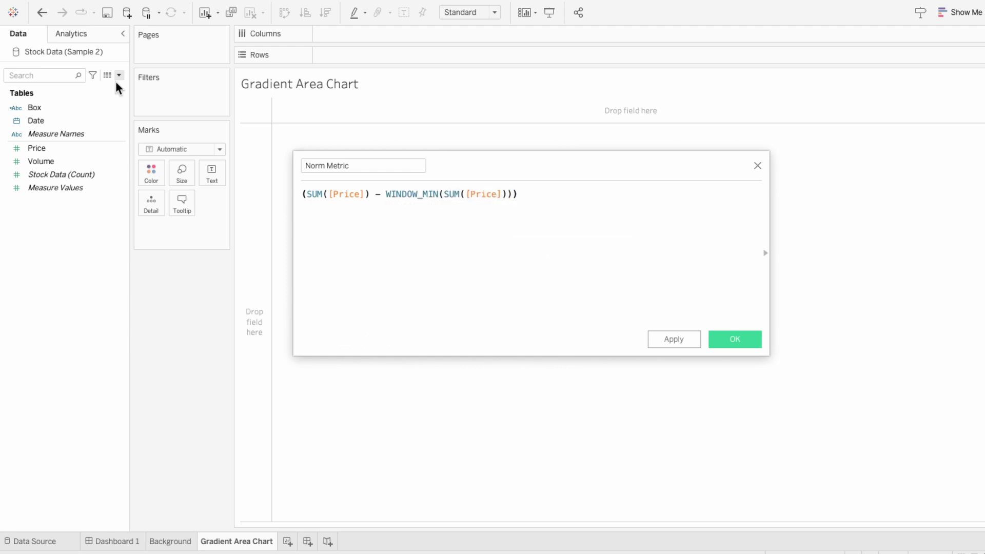
pyautogui.write('/')
pyautogui.press('Return')
pyautogui.write('(W')
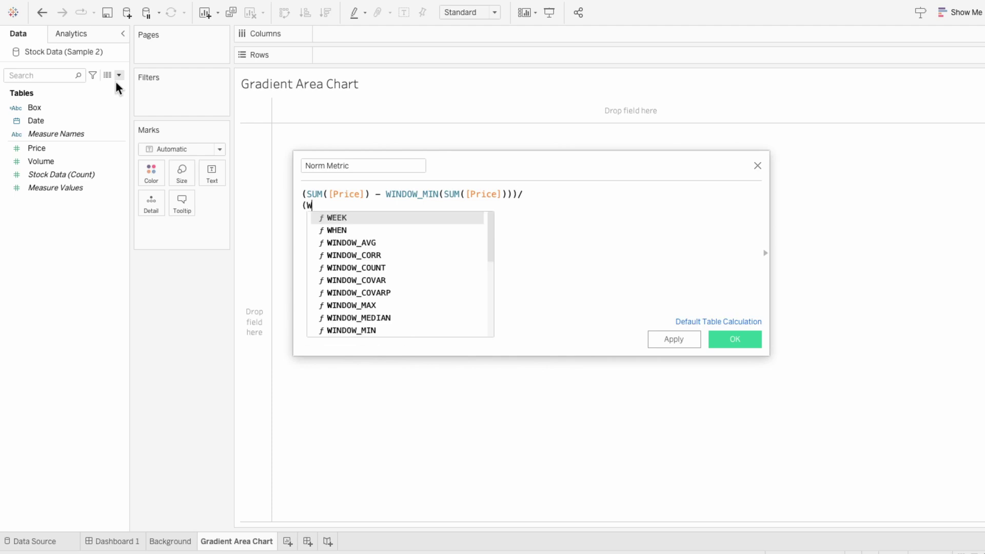
pyautogui.write('INDOW_MAX')
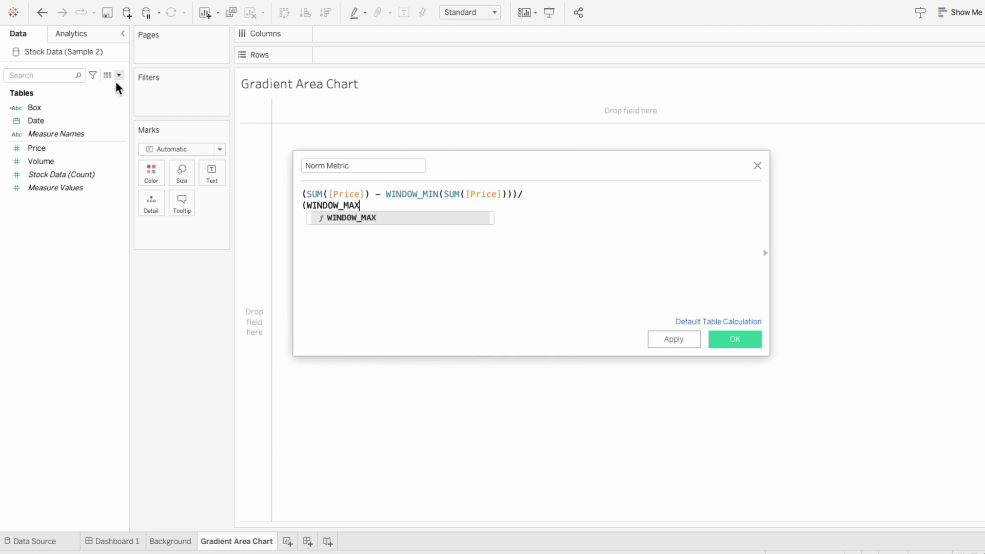
pyautogui.write('(SUM(')
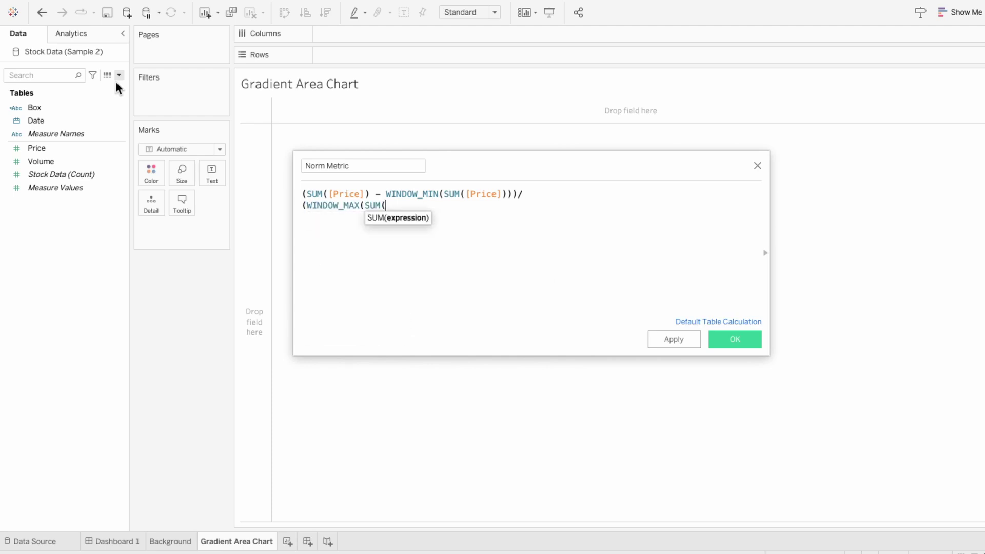
pyautogui.write('[price')
pyautogui.press('Return')
pyautogui.write(')')
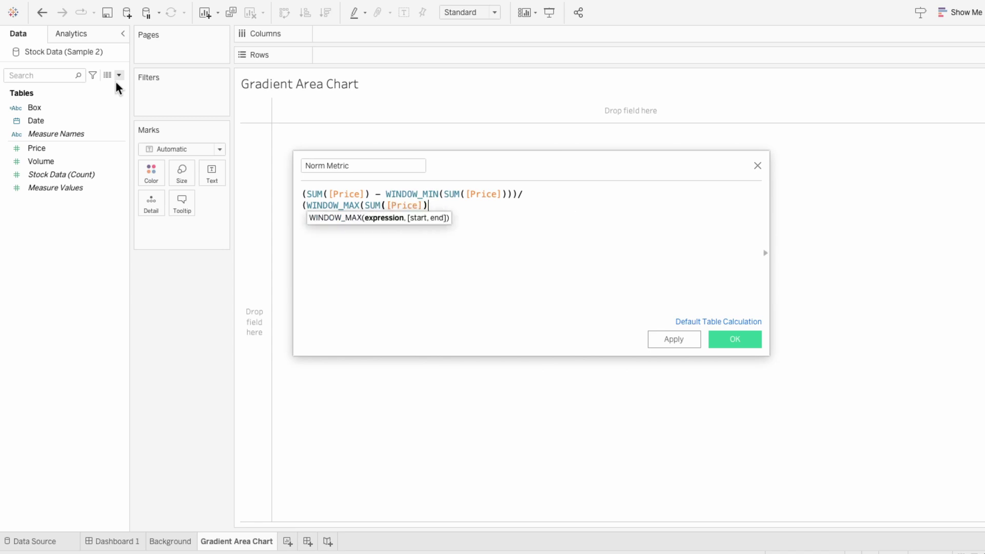
pyautogui.write(') - ')
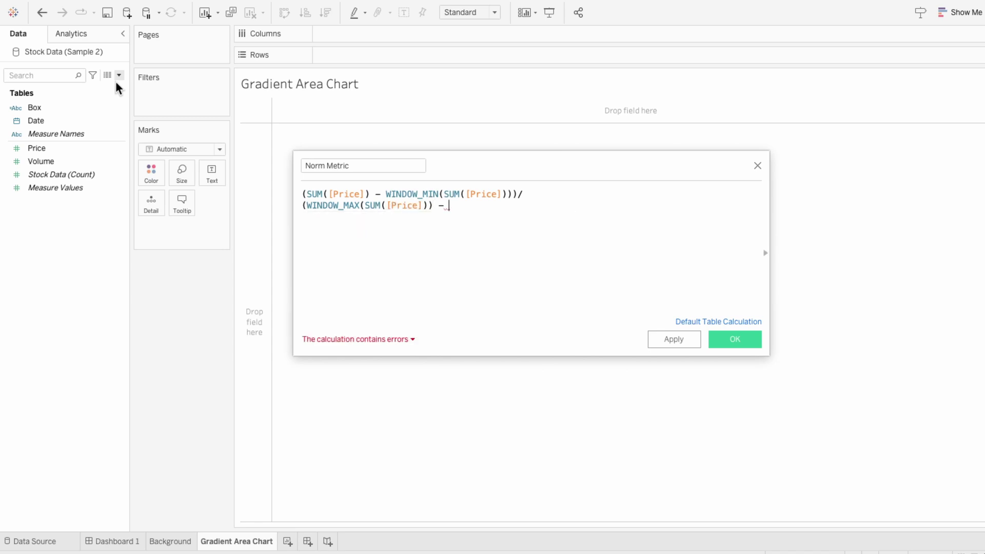
pyautogui.write('WINDOW_')
pyautogui.write('MI')
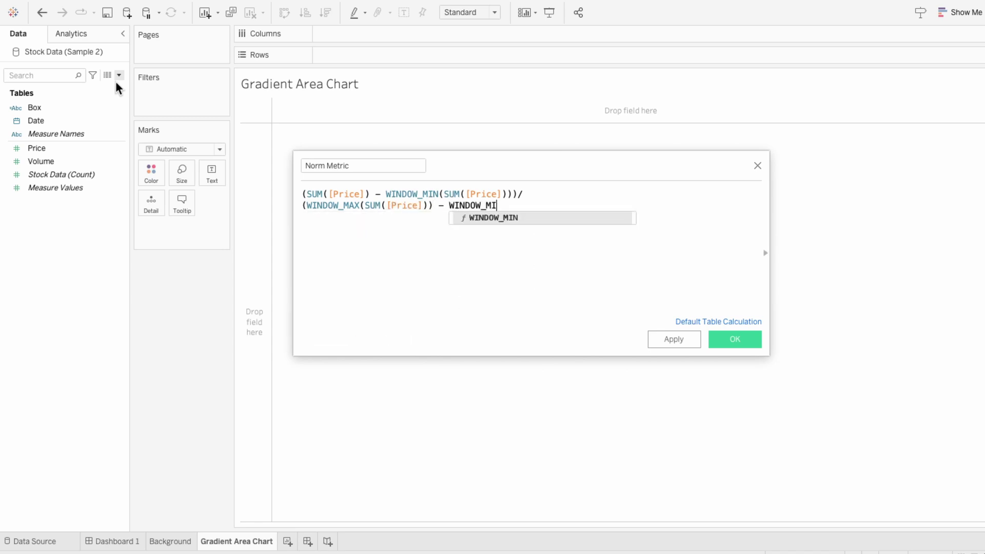
pyautogui.write('N(SUM')
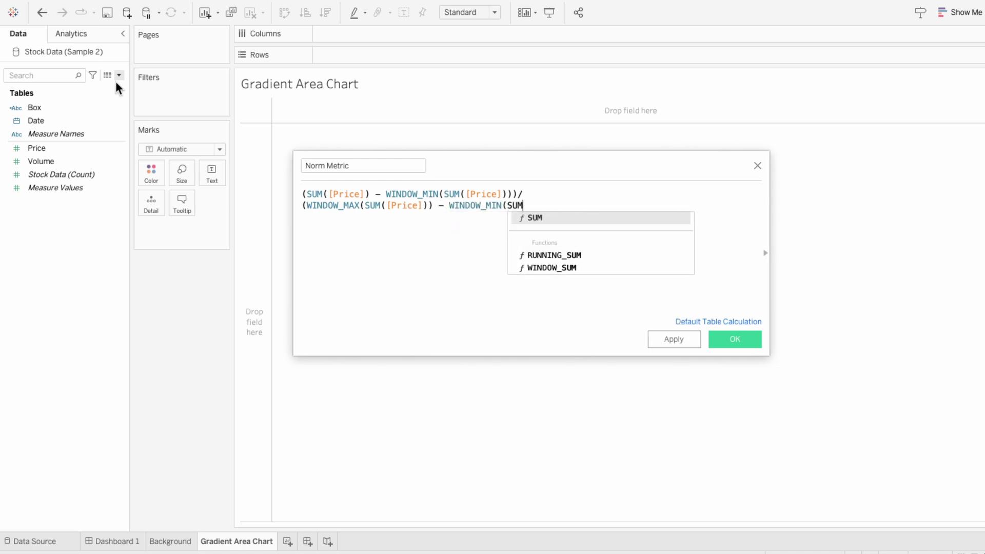
pyautogui.write('(pric')
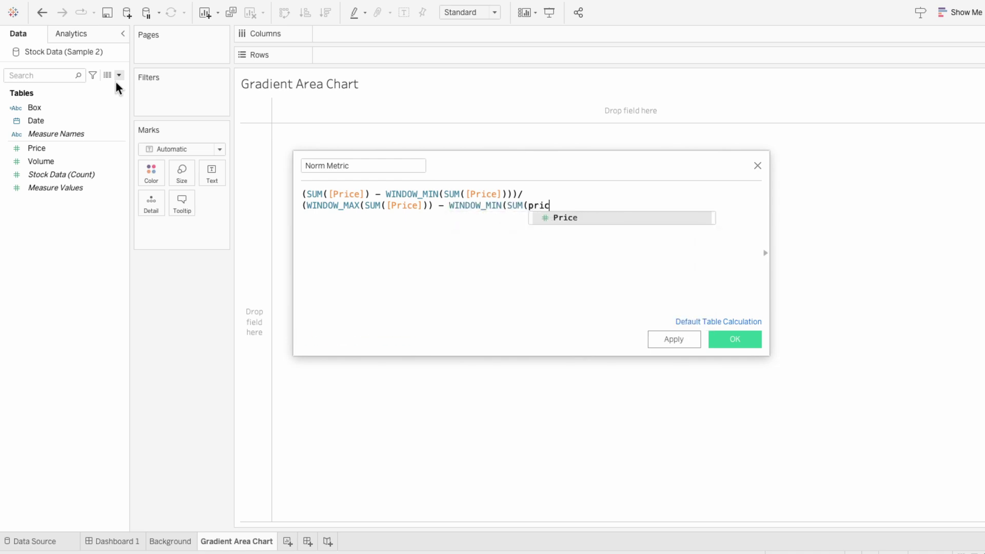
pyautogui.press('Return')
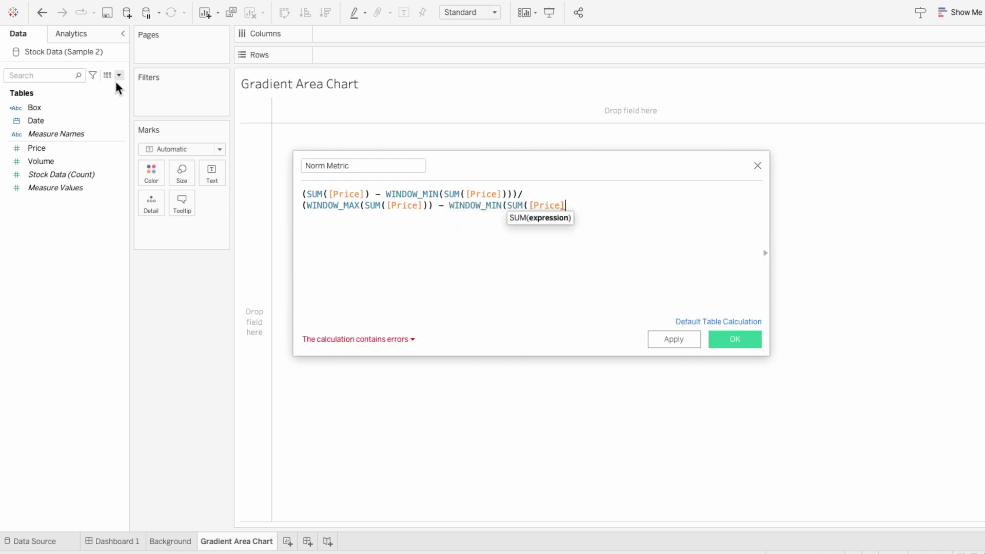
pyautogui.write(')))')
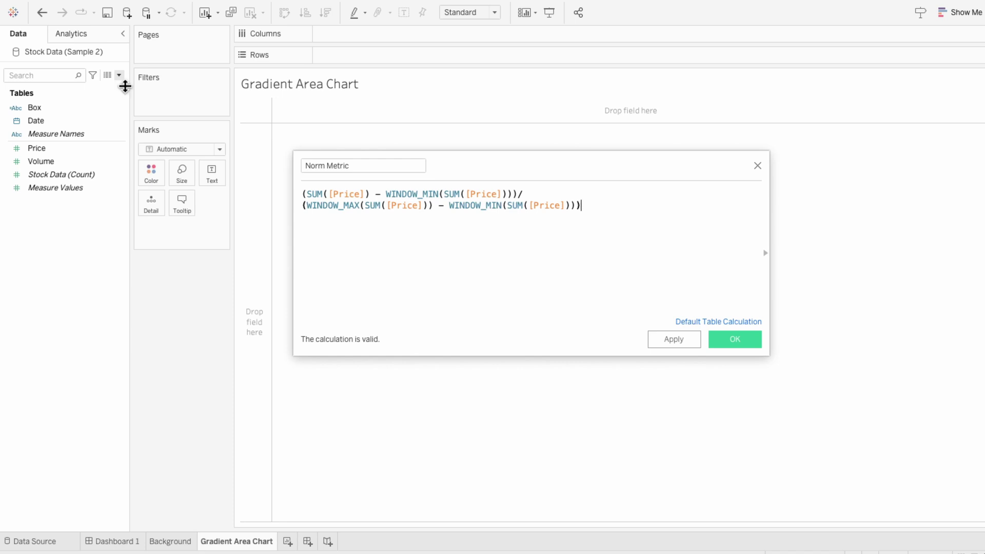
pyautogui.moveTo(634, 224); pyautogui.dragTo(297, 191)
pyautogui.hotkey('ctrl', 'c')
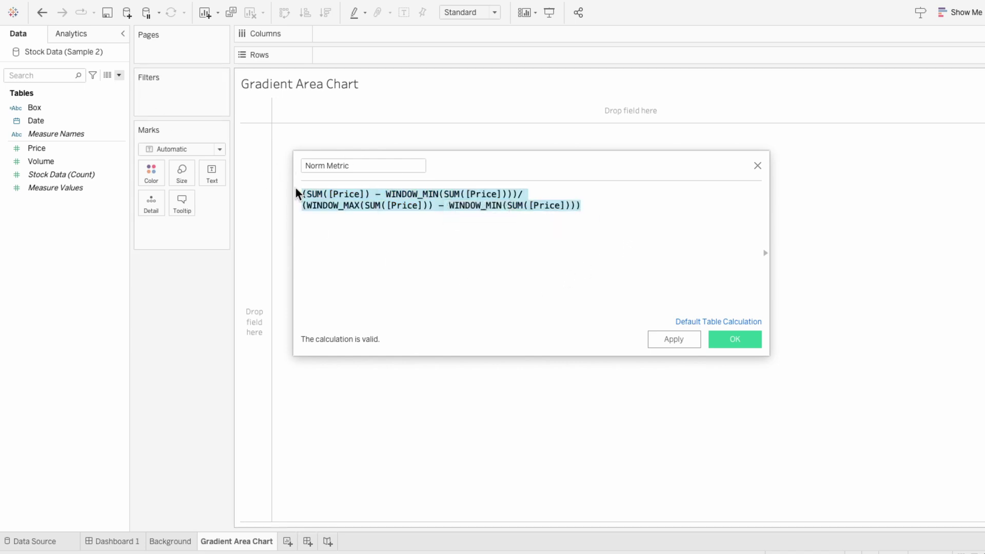
# Save Norm Metric and start a Norm Date field with the copied formula pasted in.
pyautogui.click(744, 339)
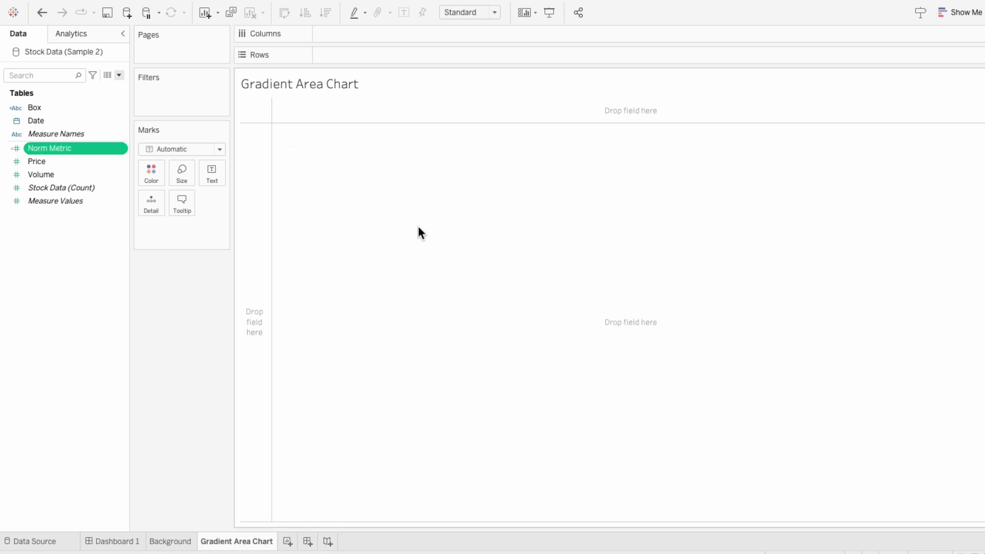
pyautogui.click(119, 76)
pyautogui.click(116, 85)
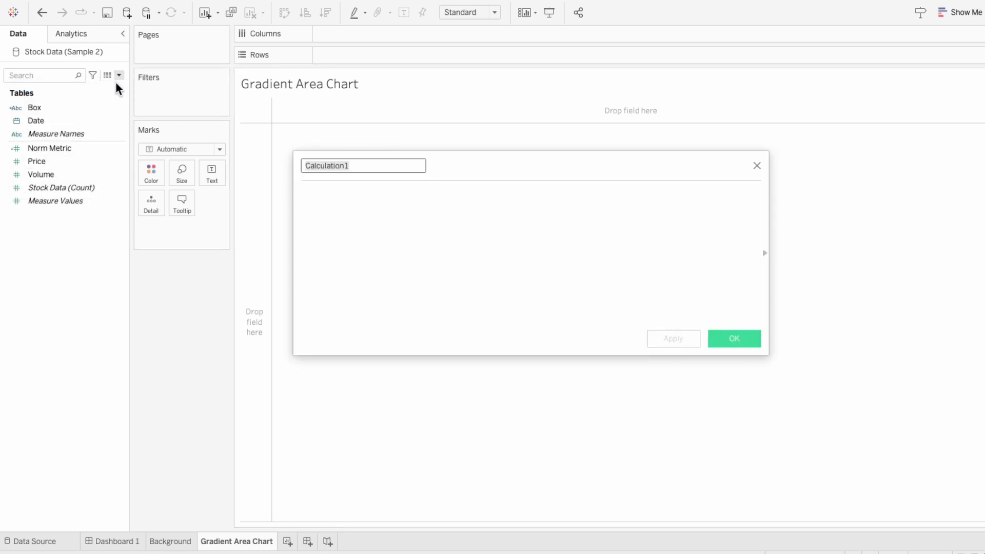
pyautogui.write('Norm Date')
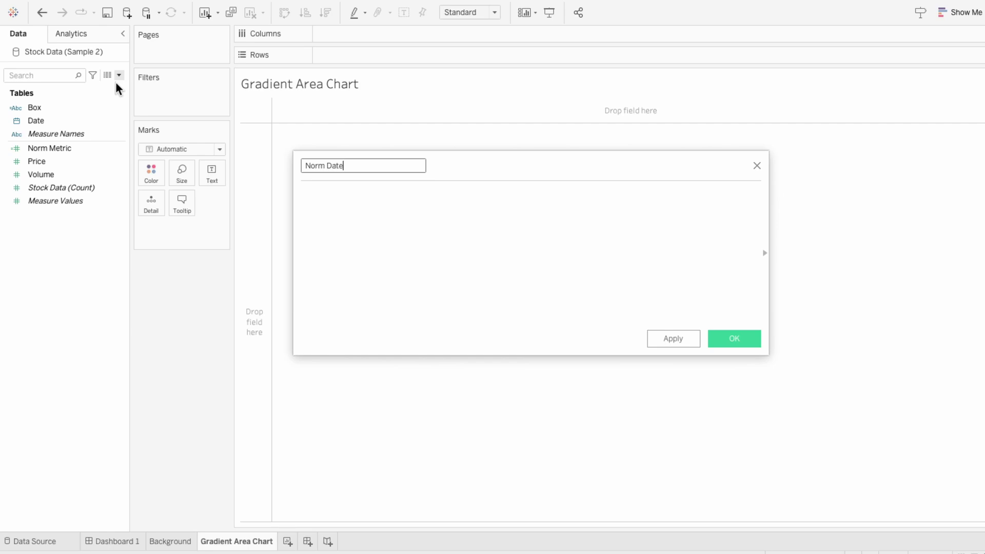
pyautogui.press('Tab')
pyautogui.hotkey('ctrl', 'v')
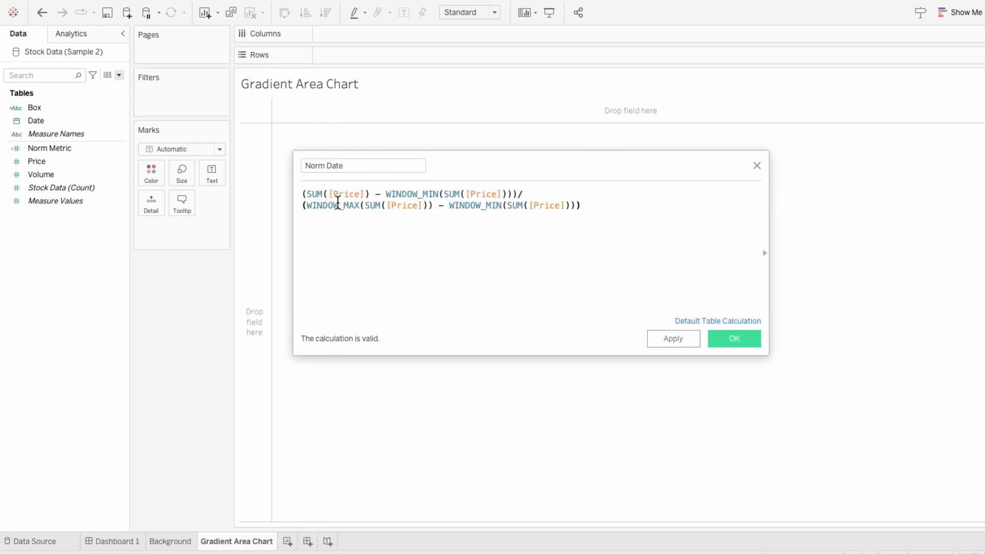
# Change every SUM in the Norm Date formula to MIN.
pyautogui.doubleClick(316, 194)
pyautogui.write('MIN')
pyautogui.doubleClick(317, 194)
pyautogui.doubleClick(452, 194)
pyautogui.write('MIN')
pyautogui.doubleClick(372, 206)
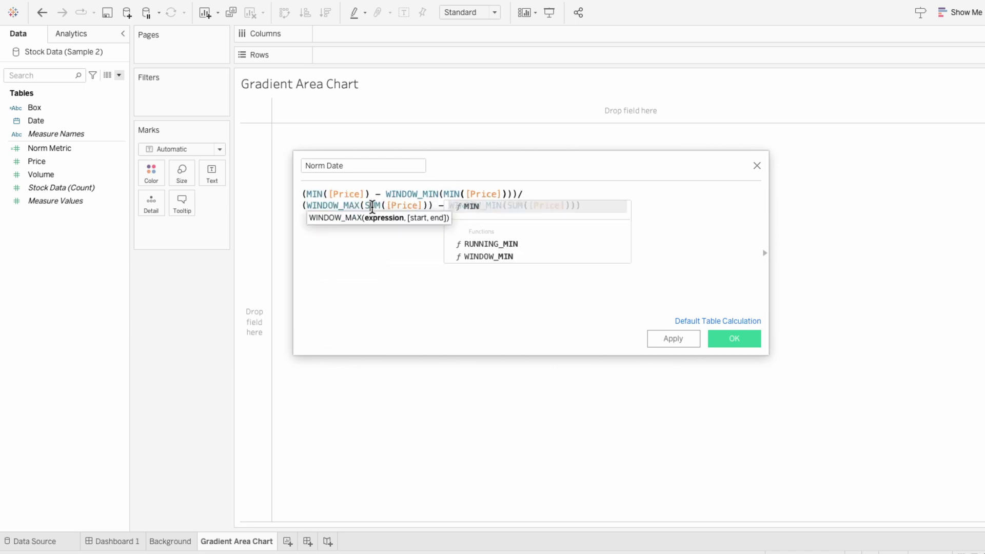
pyautogui.write('MIN')
pyautogui.click(512, 206)
pyautogui.doubleClick(511, 205)
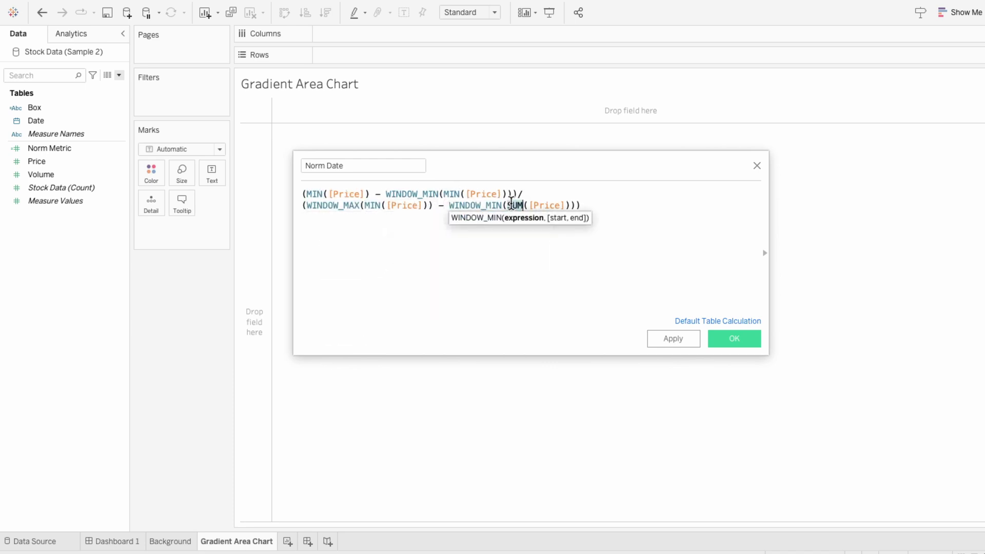
pyautogui.write('MIN')
# Replace each [Price] reference with [Date] and save the Norm Date field.
pyautogui.doubleClick(359, 194)
pyautogui.write('Date')
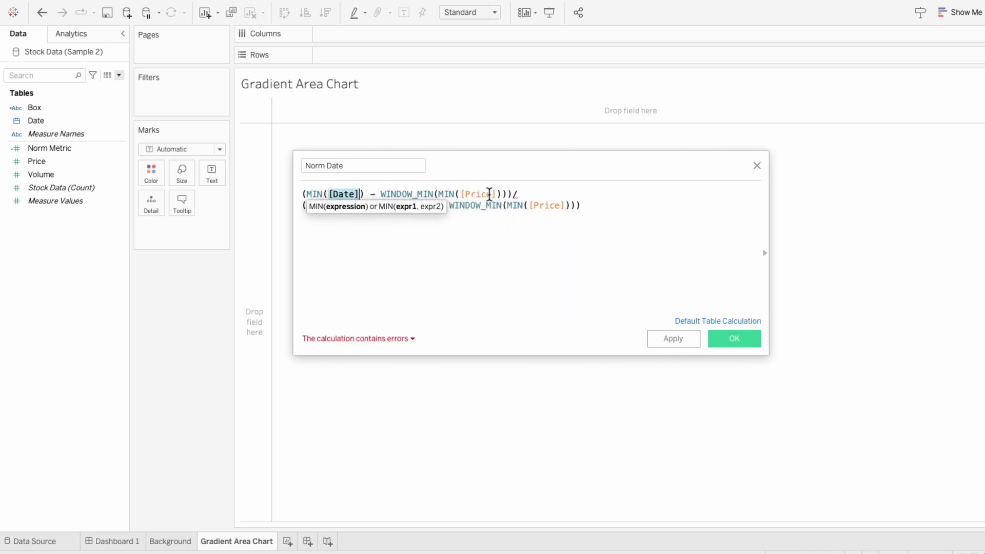
pyautogui.doubleClick(488, 194)
pyautogui.write('Date')
pyautogui.doubleClick(403, 206)
pyautogui.write('Date')
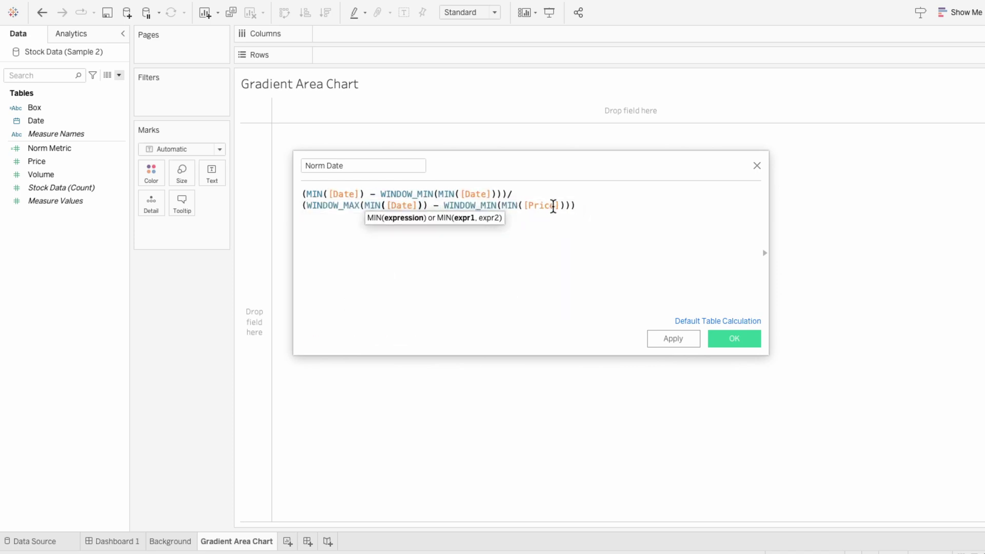
pyautogui.doubleClick(546, 206)
pyautogui.write('Date')
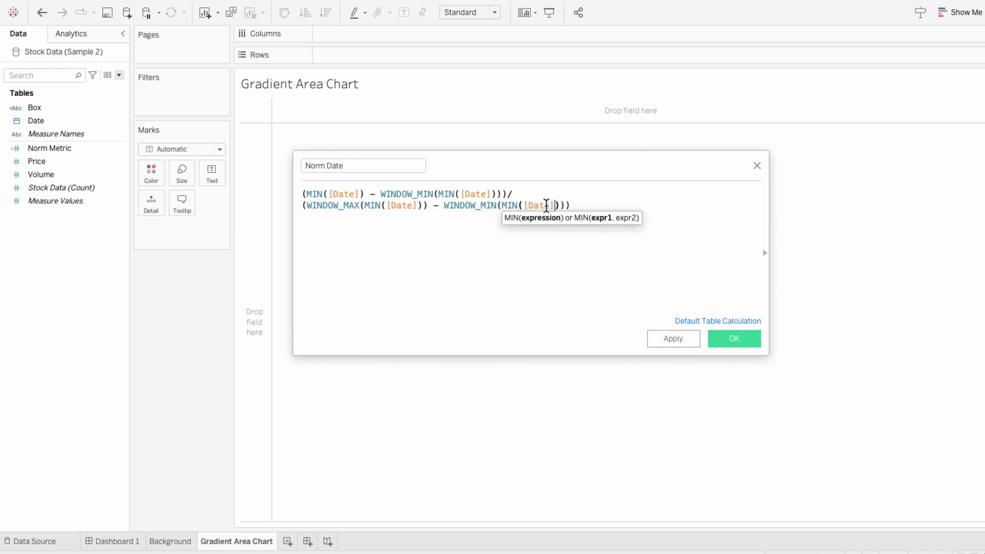
pyautogui.click(627, 276)
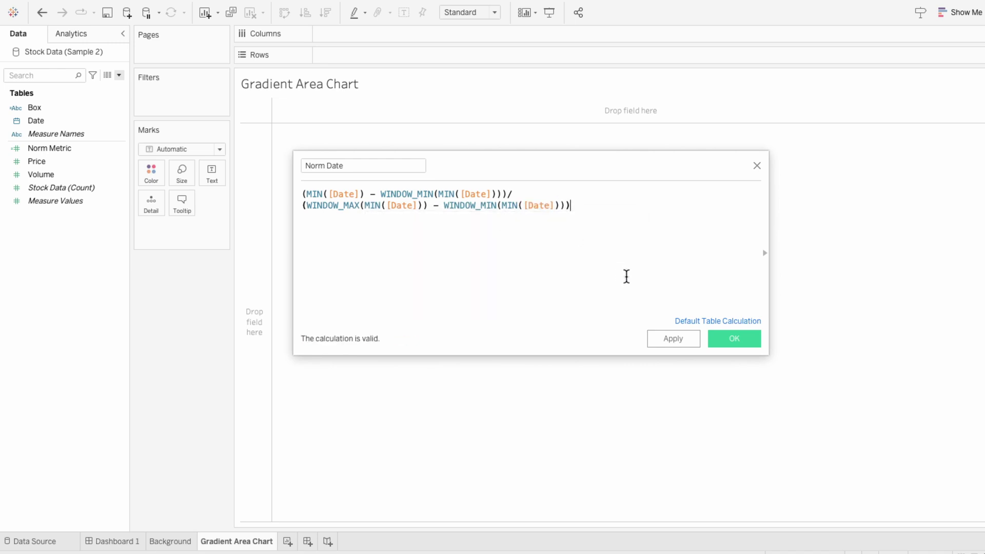
pyautogui.click(732, 342)
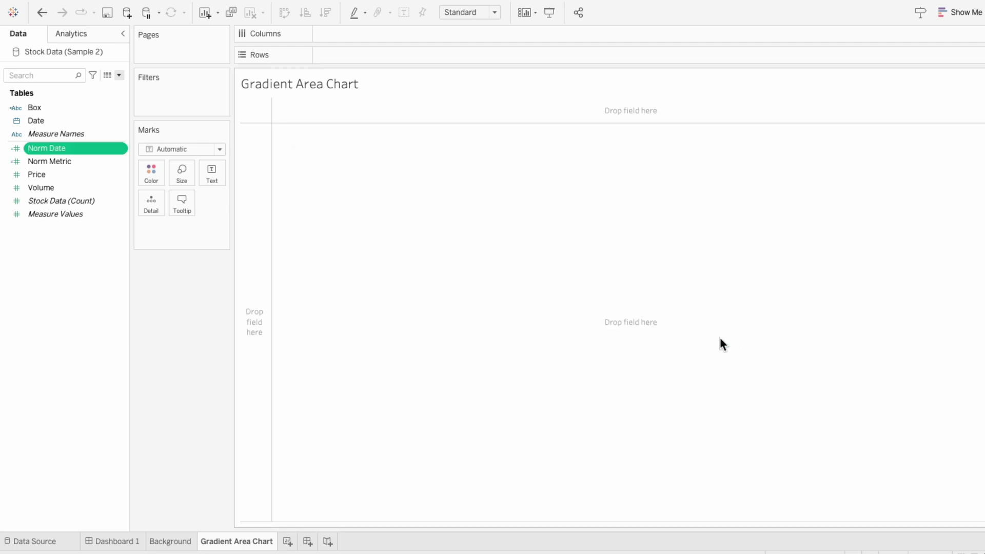
# Create a calculated field named Reversed Metric with the formula 1 - [Norm Metric].
pyautogui.click(119, 76)
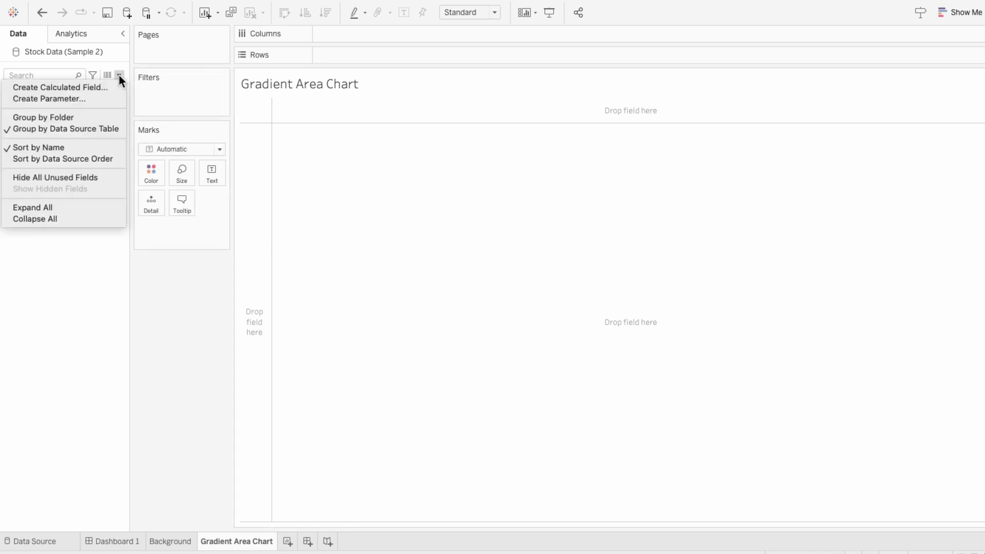
pyautogui.click(117, 86)
pyautogui.write('Rev')
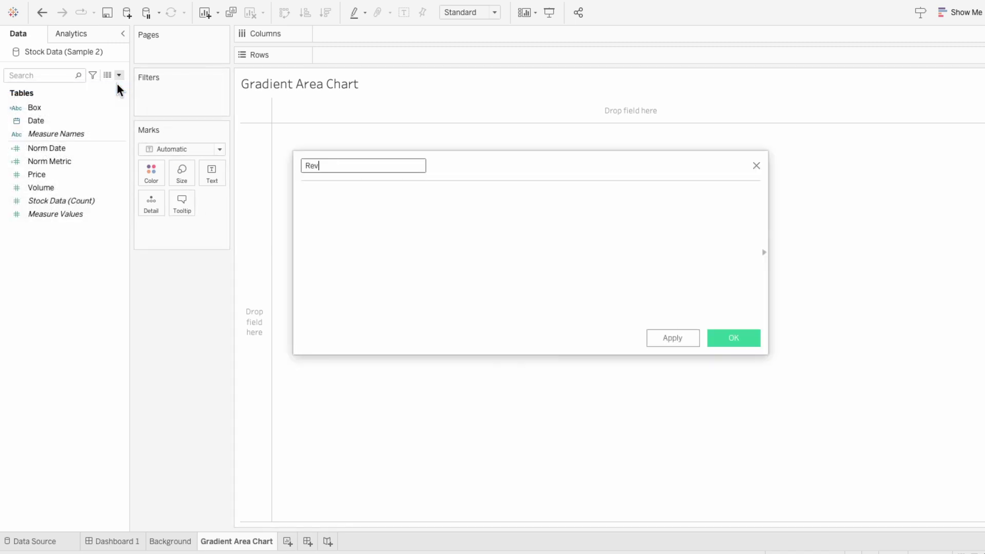
pyautogui.write('ersed Metric')
pyautogui.press('Tab')
pyautogui.write('1 - norm')
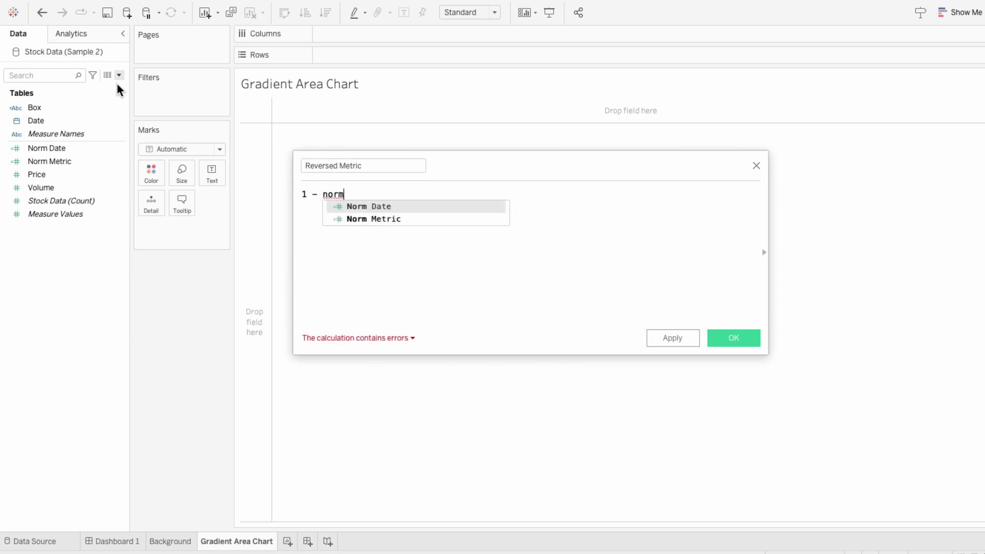
pyautogui.press('Down')
pyautogui.press('Return')
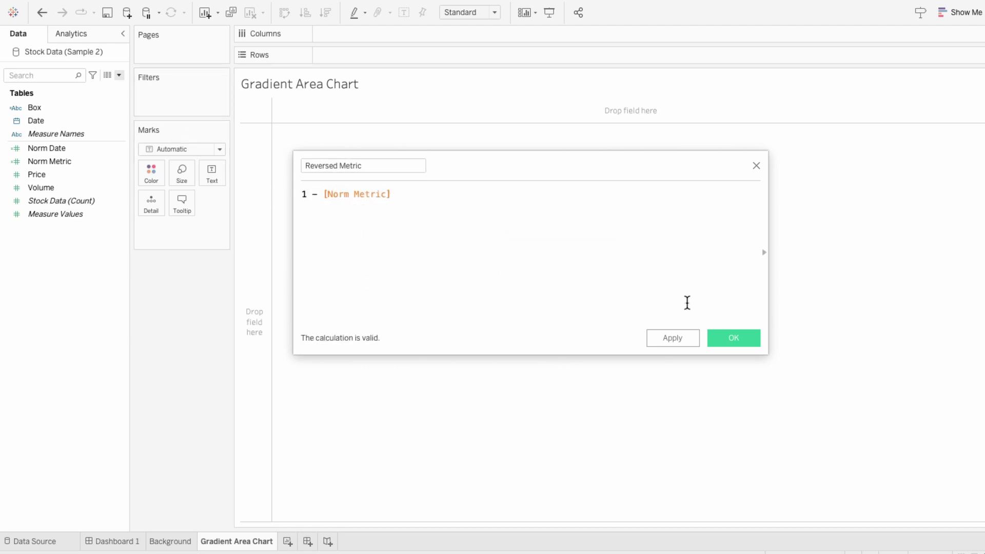
pyautogui.click(738, 337)
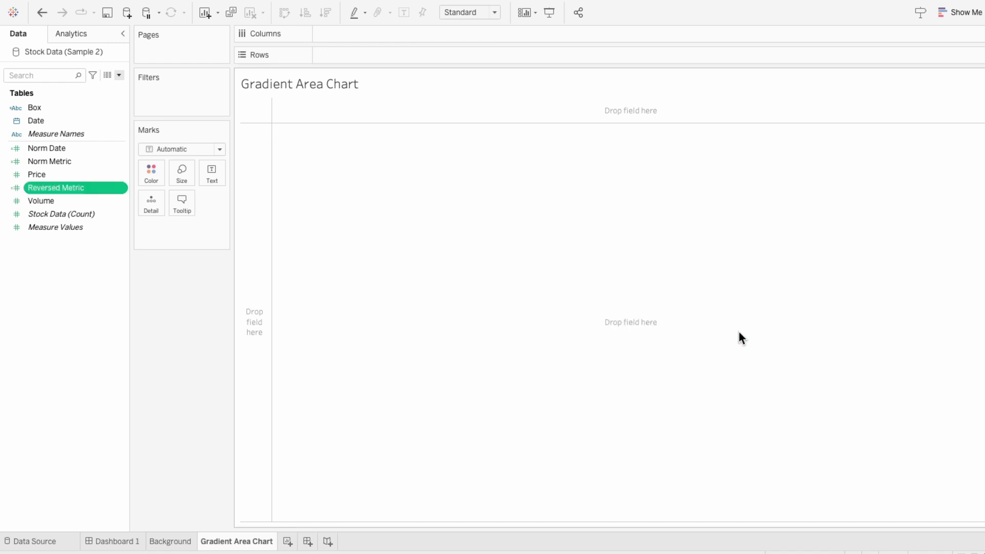
# Put Norm Date on Columns and Norm Metric and Reversed Metric on Rows.
pyautogui.moveTo(46, 148)
pyautogui.mouseDown()
pyautogui.moveTo(45, 156)
pyautogui.moveTo(340, 43)
pyautogui.mouseUp()
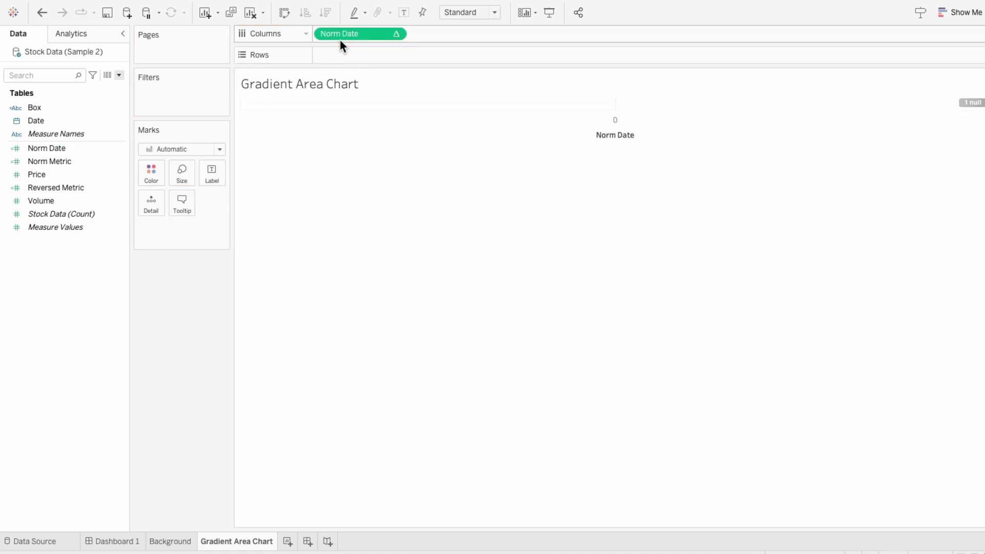
pyautogui.click(85, 163)
pyautogui.moveTo(76, 164); pyautogui.dragTo(331, 54)
pyautogui.moveTo(77, 187); pyautogui.dragTo(440, 54)
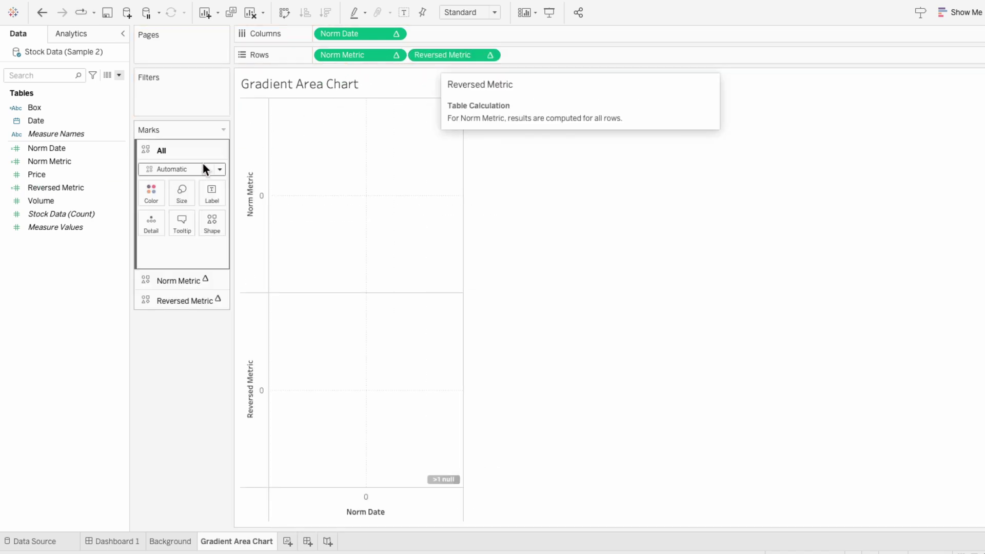
# Add Date to Detail as a discrete exact Day.
pyautogui.moveTo(77, 122); pyautogui.dragTo(177, 250)
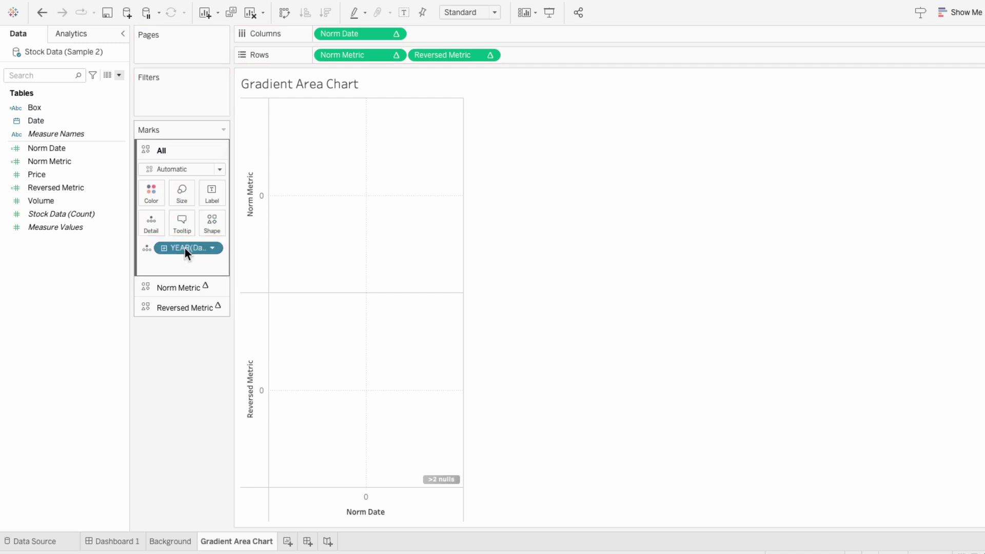
pyautogui.rightClick(185, 247)
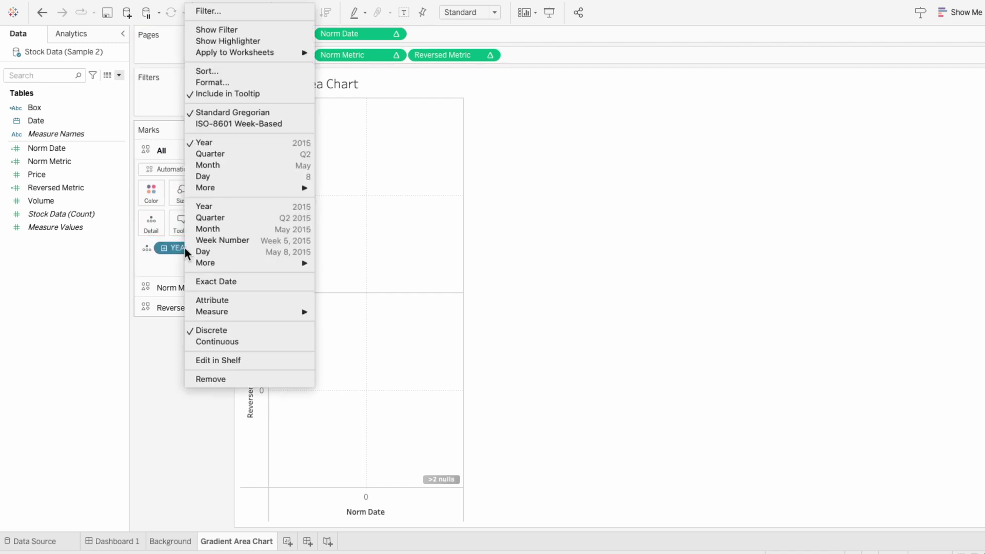
pyautogui.click(196, 252)
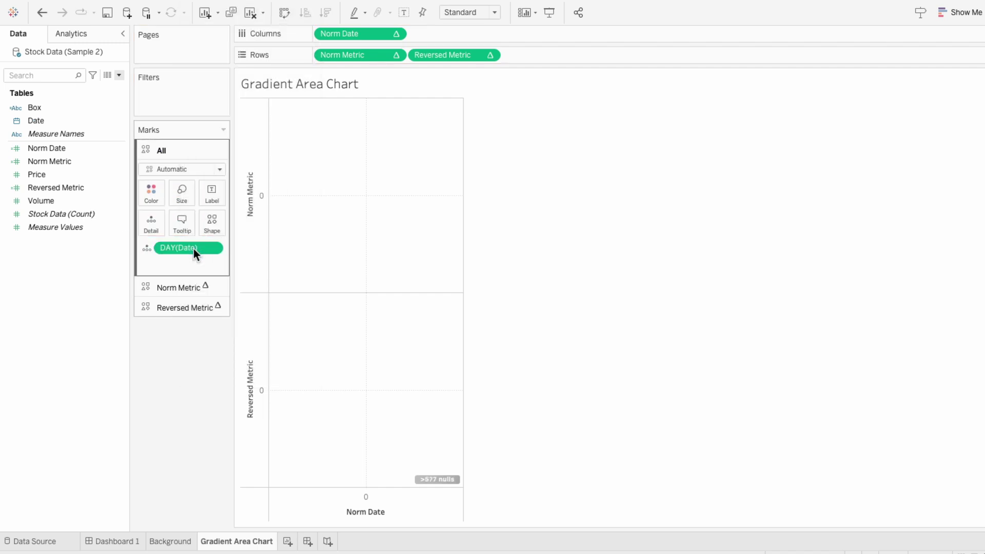
pyautogui.rightClick(193, 248)
pyautogui.click(214, 306)
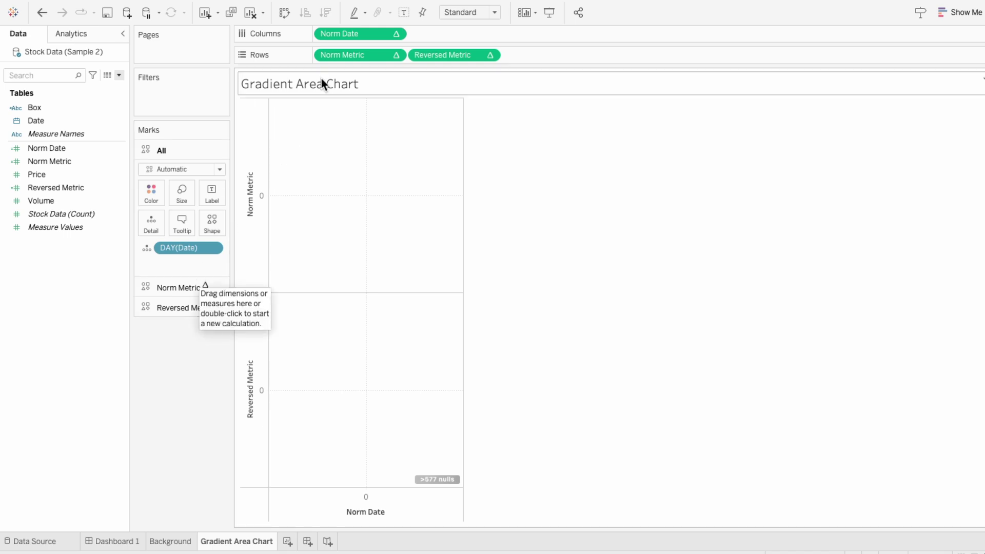
# Set Compute Using to Date for Norm Date, Norm Metric and Reversed Metric.
pyautogui.rightClick(340, 35)
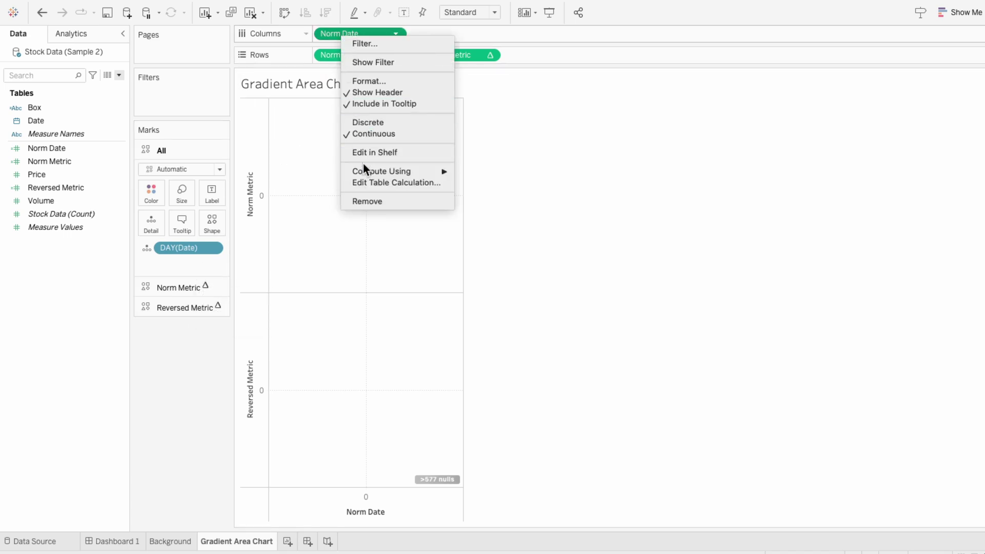
pyautogui.moveTo(365, 169)
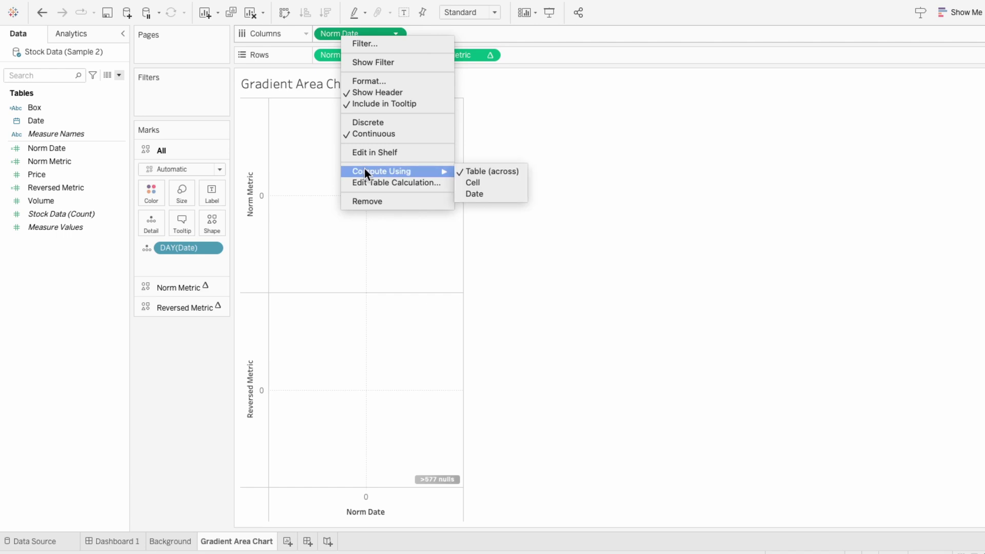
pyautogui.click(495, 193)
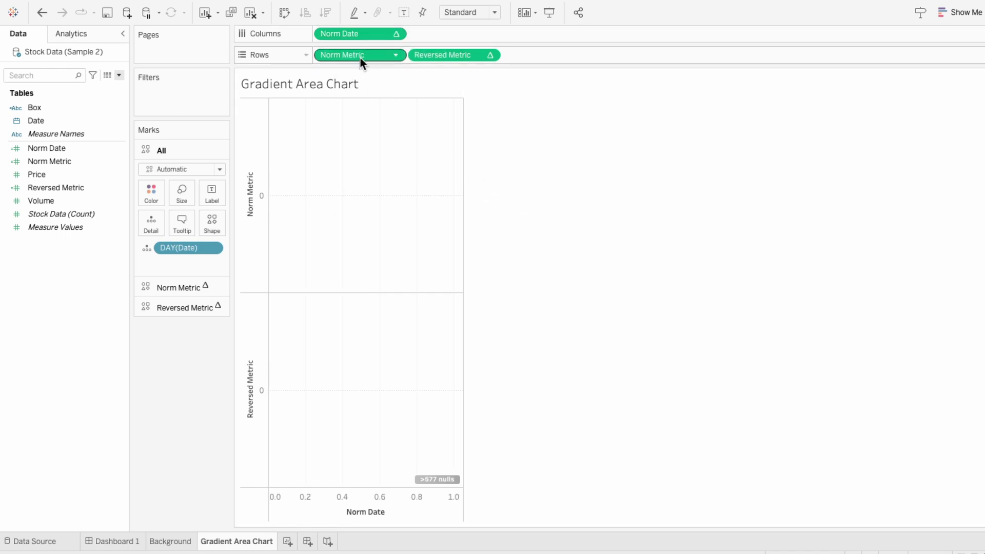
pyautogui.rightClick(360, 62)
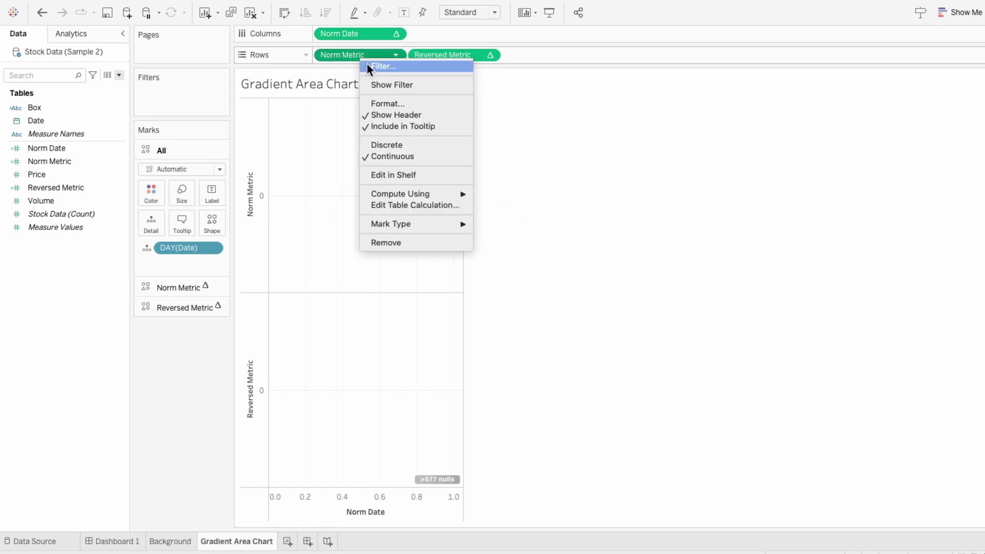
pyautogui.moveTo(396, 193)
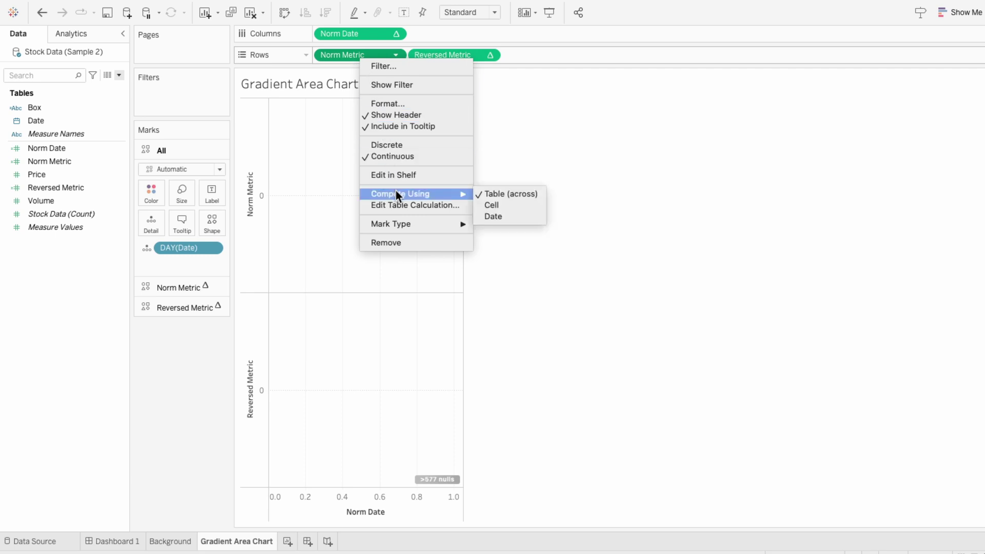
pyautogui.click(502, 216)
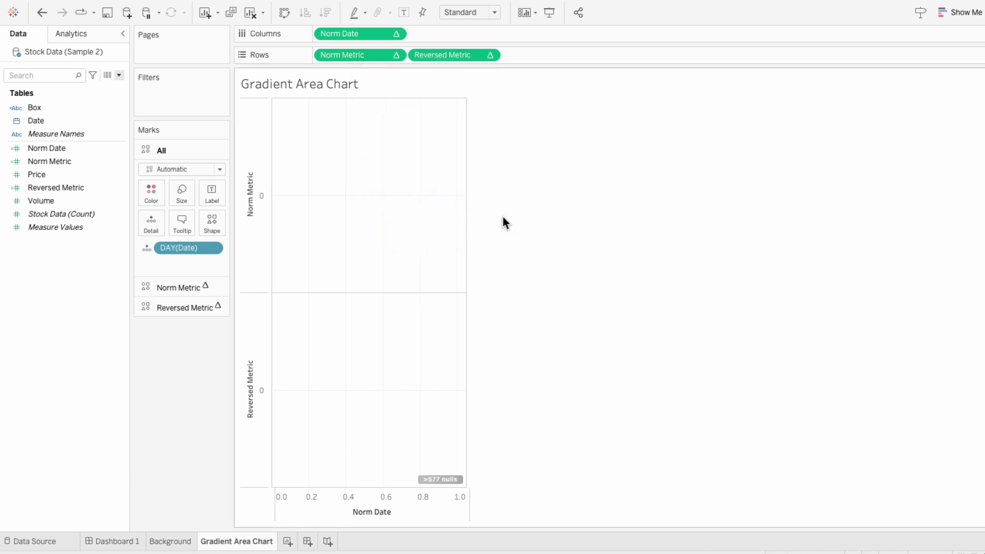
pyautogui.rightClick(460, 59)
pyautogui.moveTo(519, 194)
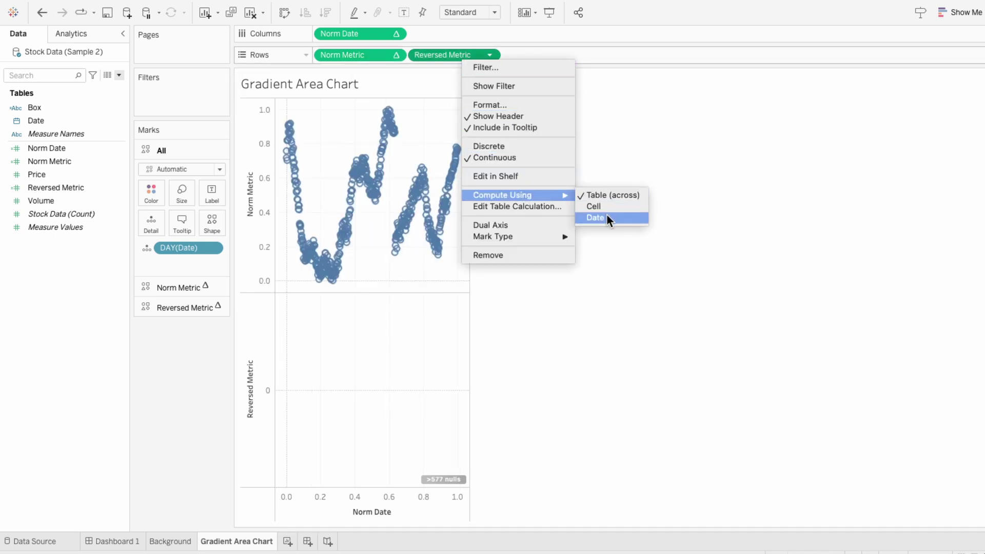
pyautogui.click(607, 218)
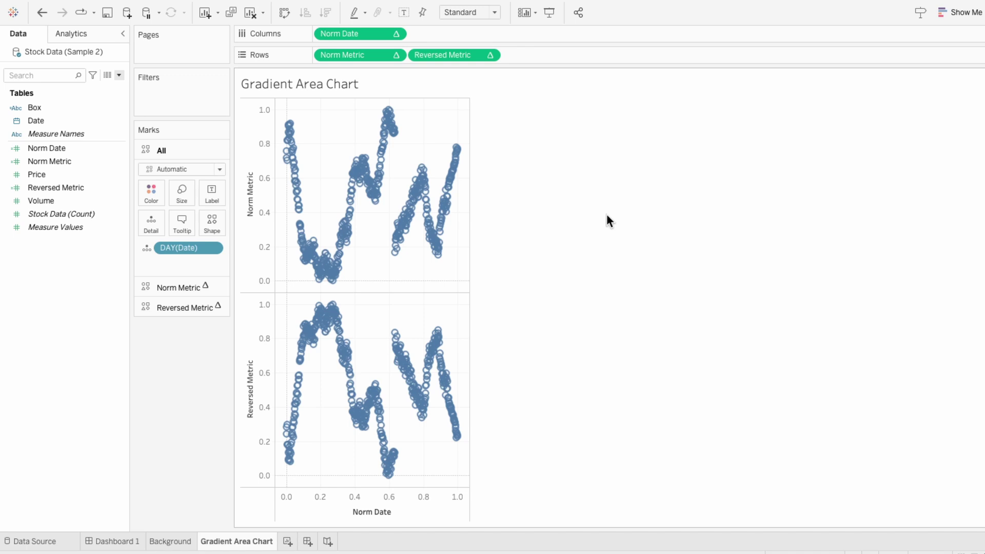
# Make Reversed Metric a dual axis and remove Measure Names from the Marks card.
pyautogui.rightClick(442, 56)
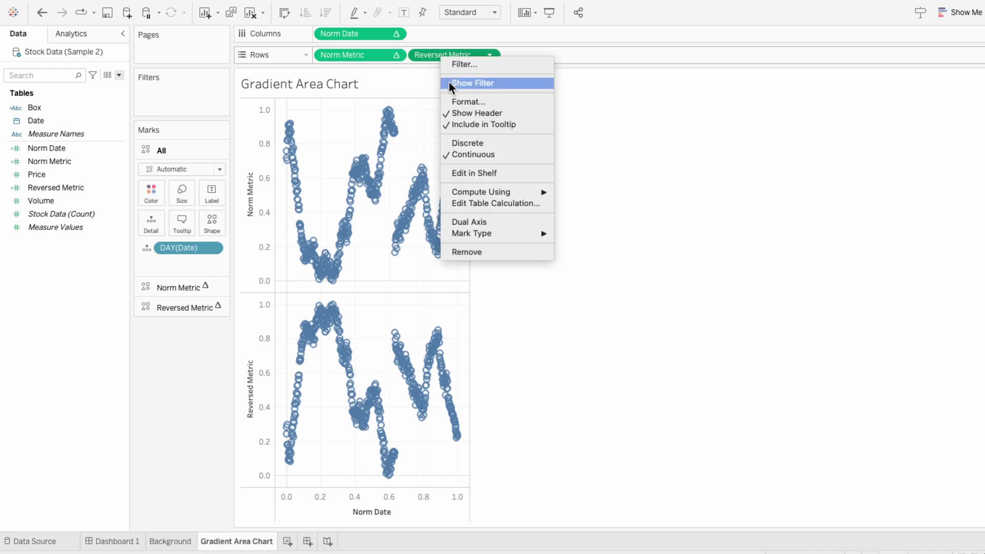
pyautogui.click(470, 221)
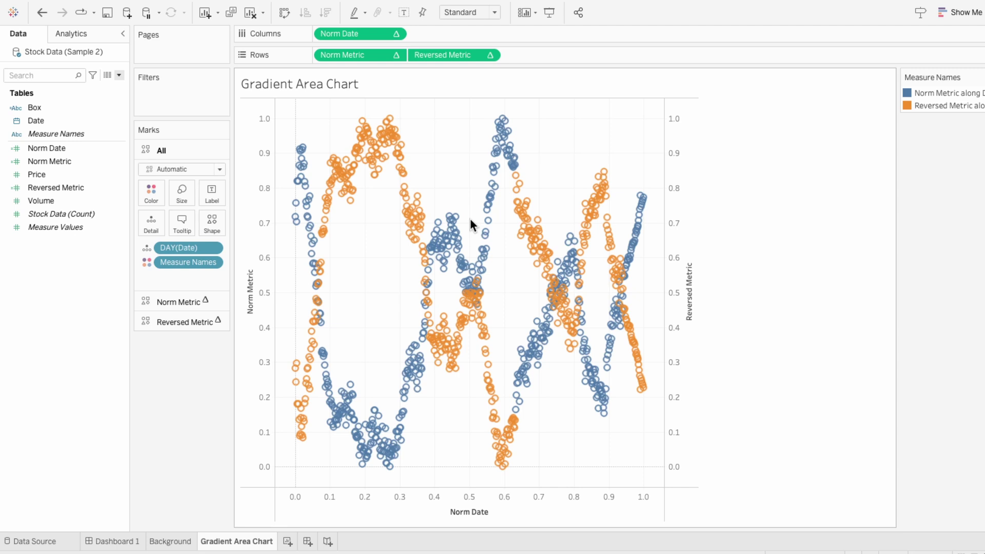
pyautogui.moveTo(377, 447)
pyautogui.click(204, 264)
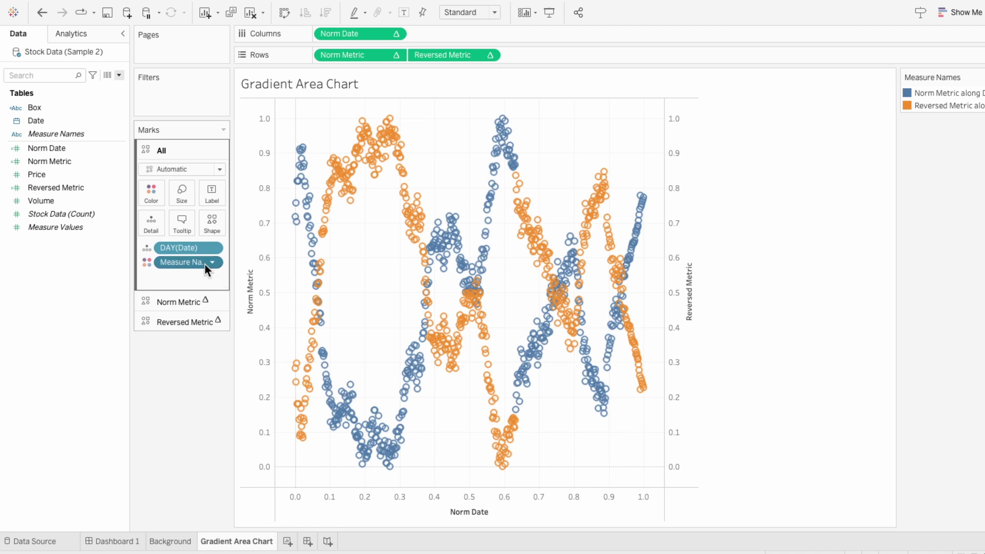
pyautogui.press('Delete')
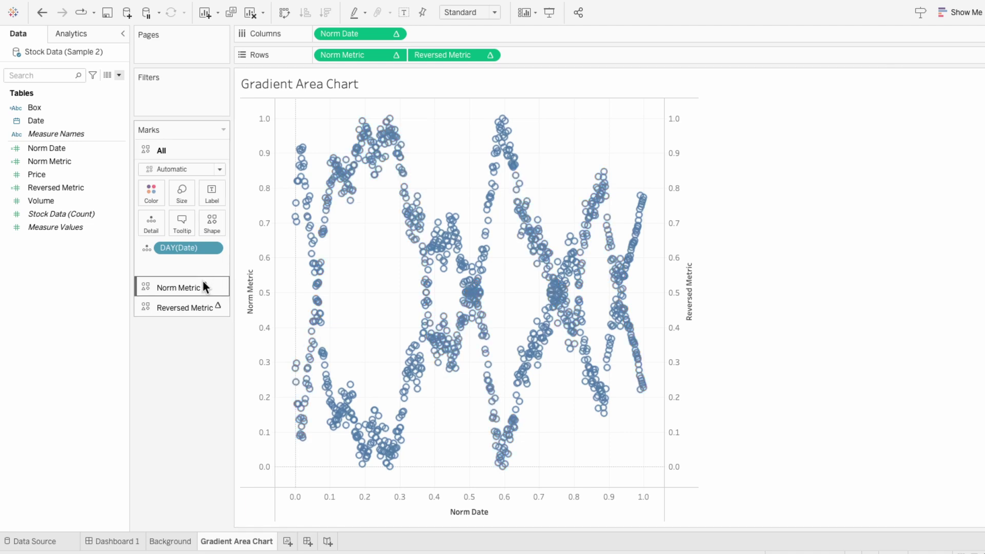
# Draw Norm Metric as a line mark.
pyautogui.click(202, 285)
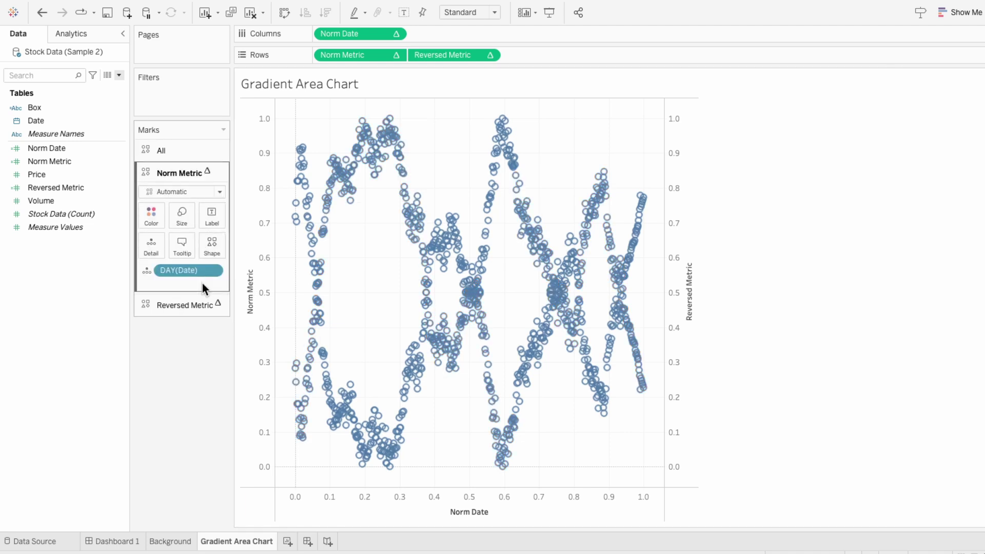
pyautogui.click(184, 191)
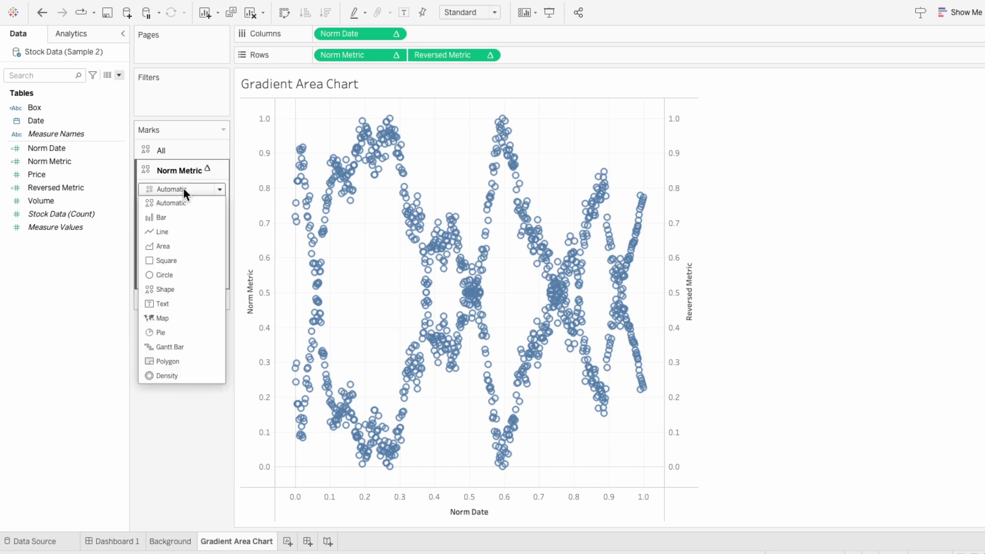
pyautogui.click(179, 232)
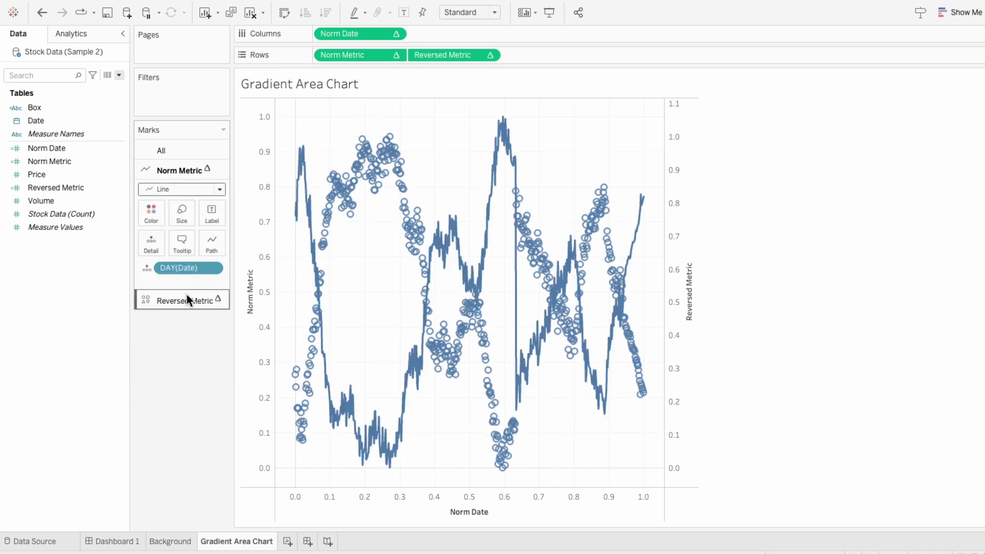
# Draw Reversed Metric as an area filled white at 100% opacity.
pyautogui.click(187, 295)
pyautogui.click(185, 210)
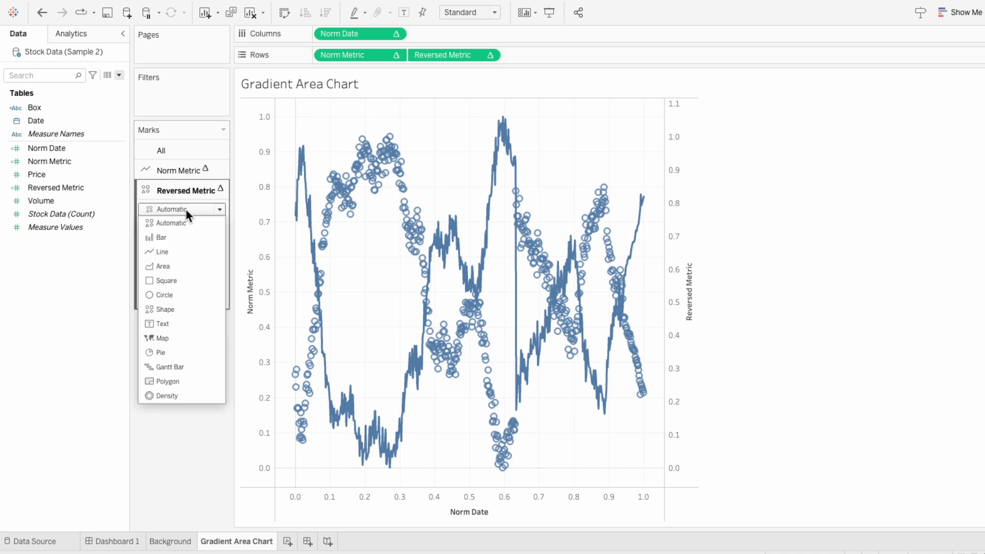
pyautogui.click(186, 266)
pyautogui.click(156, 231)
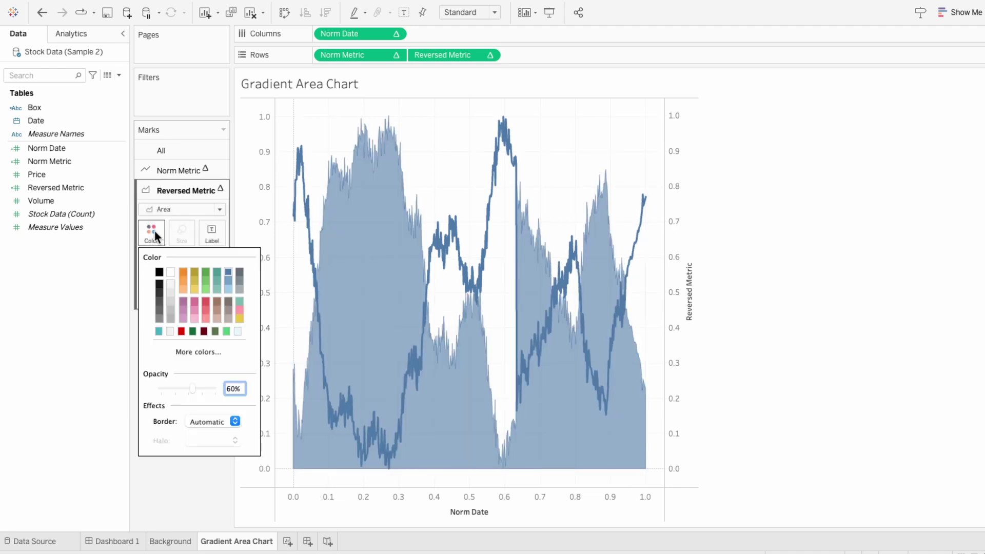
pyautogui.click(173, 271)
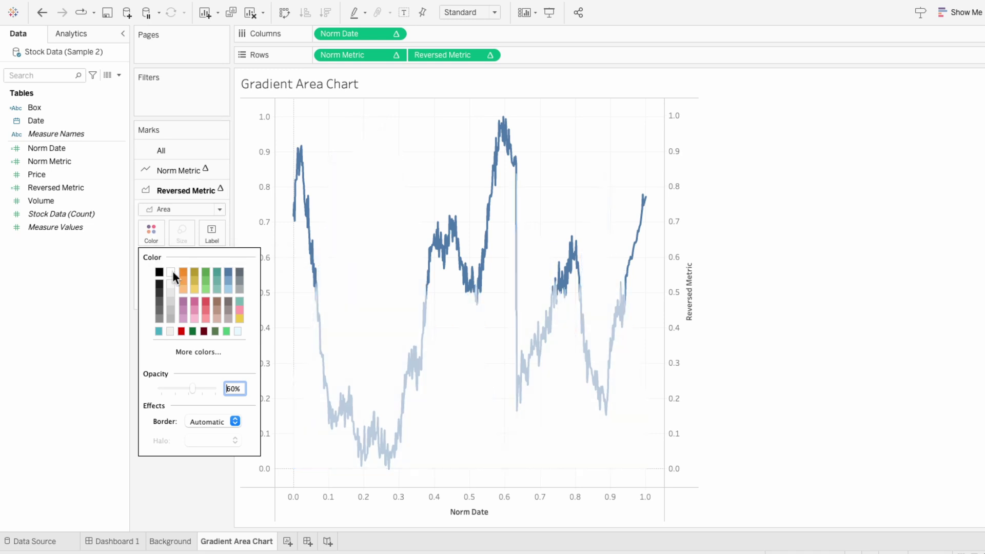
pyautogui.moveTo(204, 386); pyautogui.dragTo(234, 385)
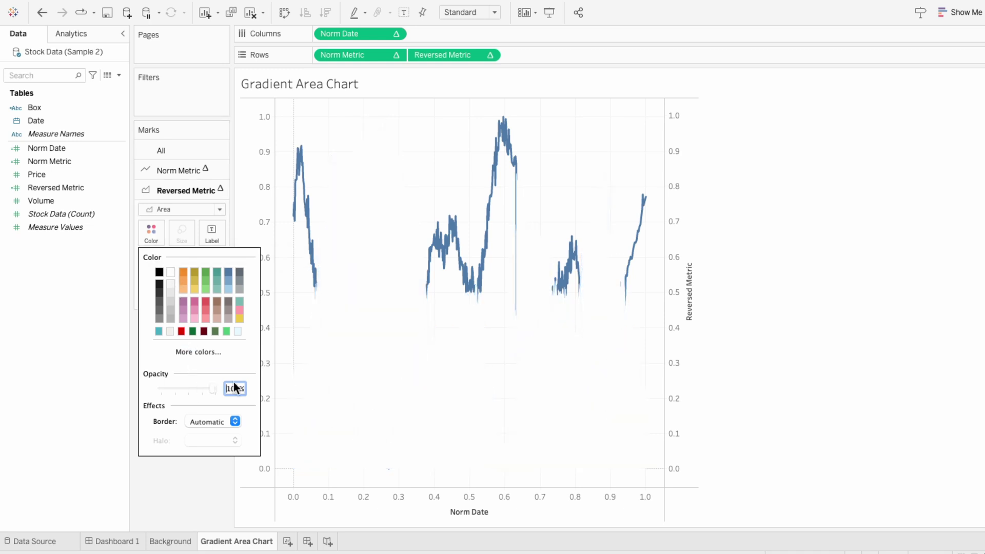
# Fix the Norm Metric axis range from -0.05 to 1.05.
pyautogui.click(257, 222)
pyautogui.click(256, 219)
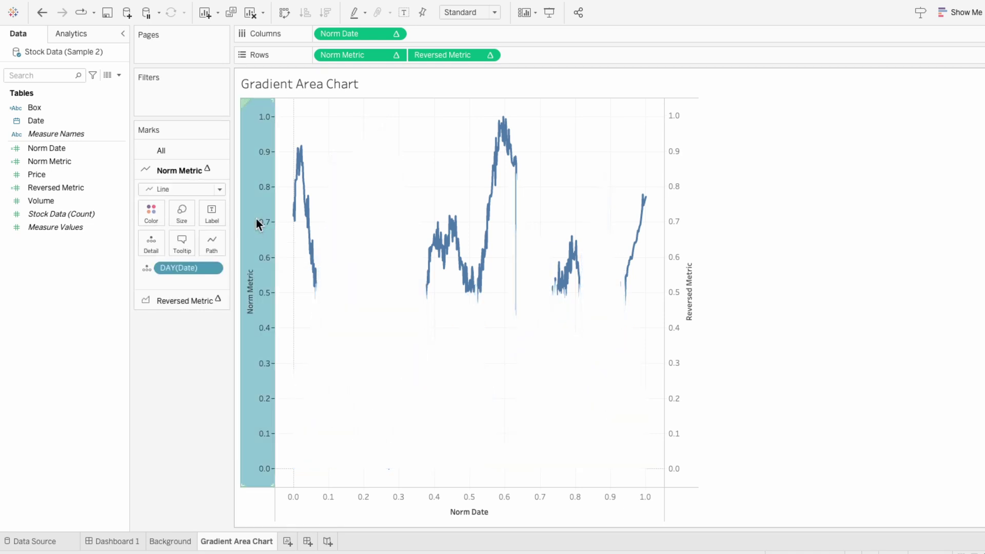
pyautogui.rightClick(256, 218)
pyautogui.click(264, 224)
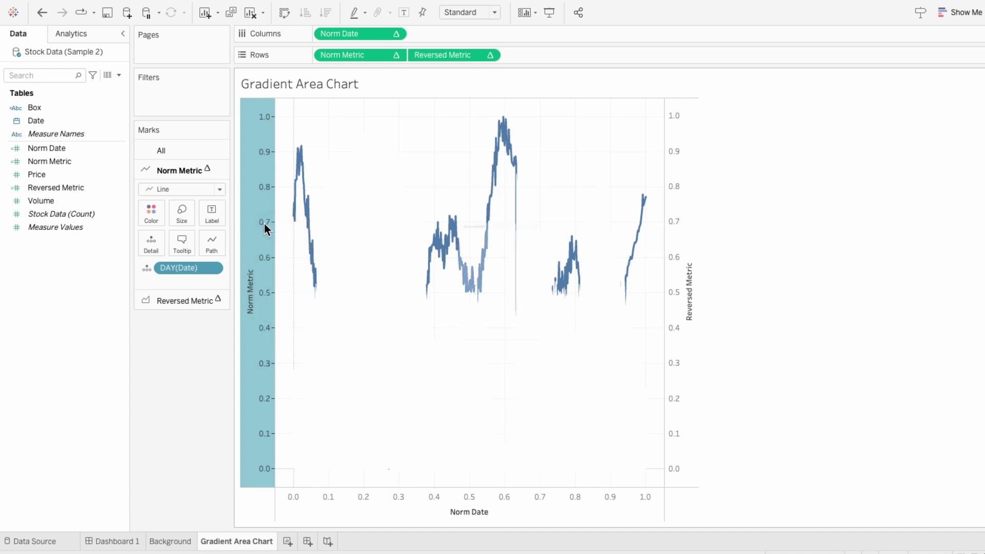
pyautogui.click(389, 199)
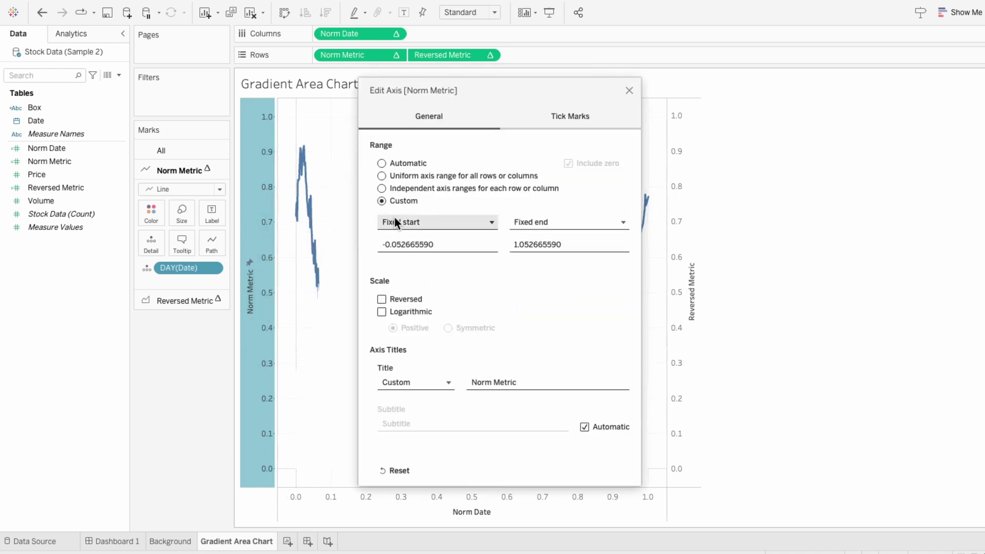
pyautogui.doubleClick(459, 241)
pyautogui.write('-0.05')
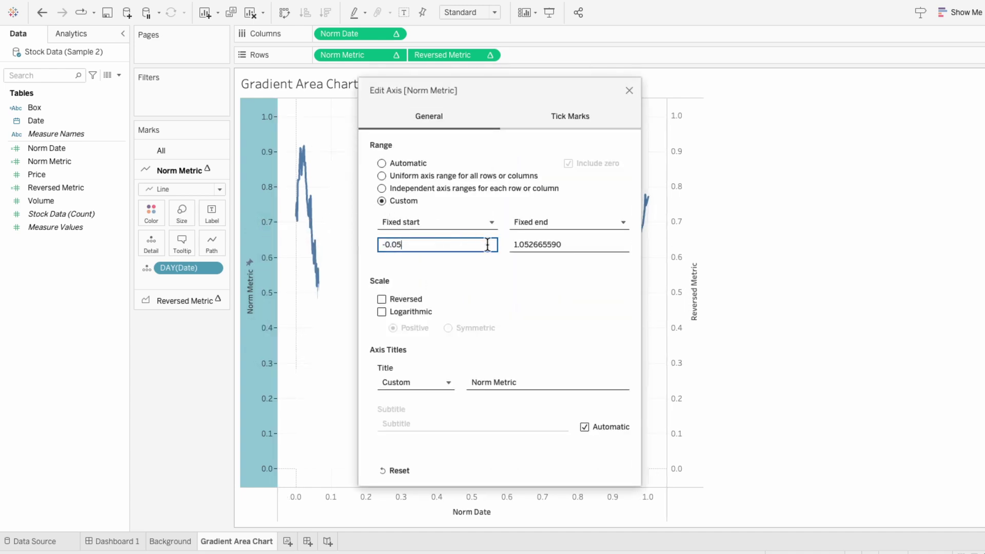
pyautogui.click(529, 245)
pyautogui.moveTo(528, 245); pyautogui.dragTo(609, 246)
pyautogui.press('BackSpace')
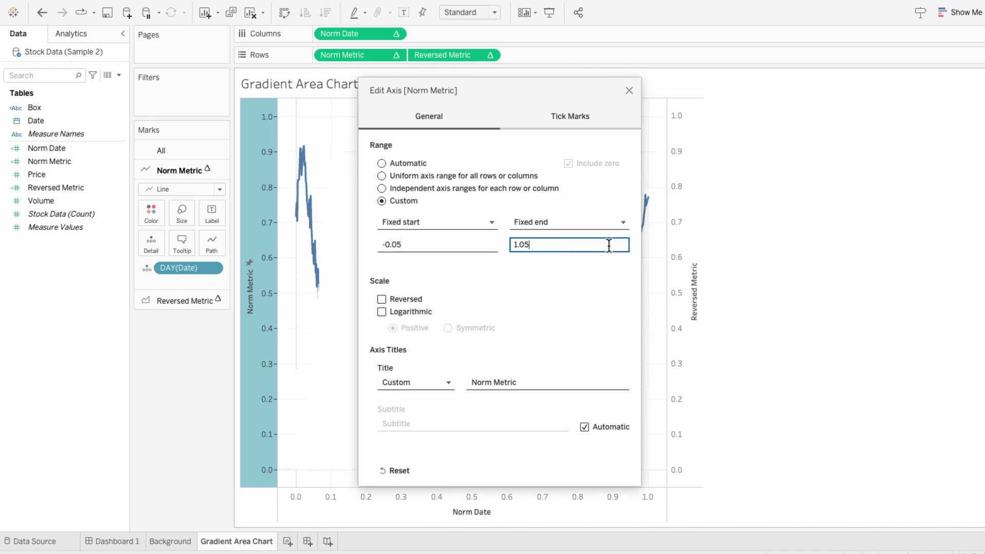
# Move the Norm Metric line marks in front of the white area.
pyautogui.click(629, 90)
pyautogui.rightClick(254, 236)
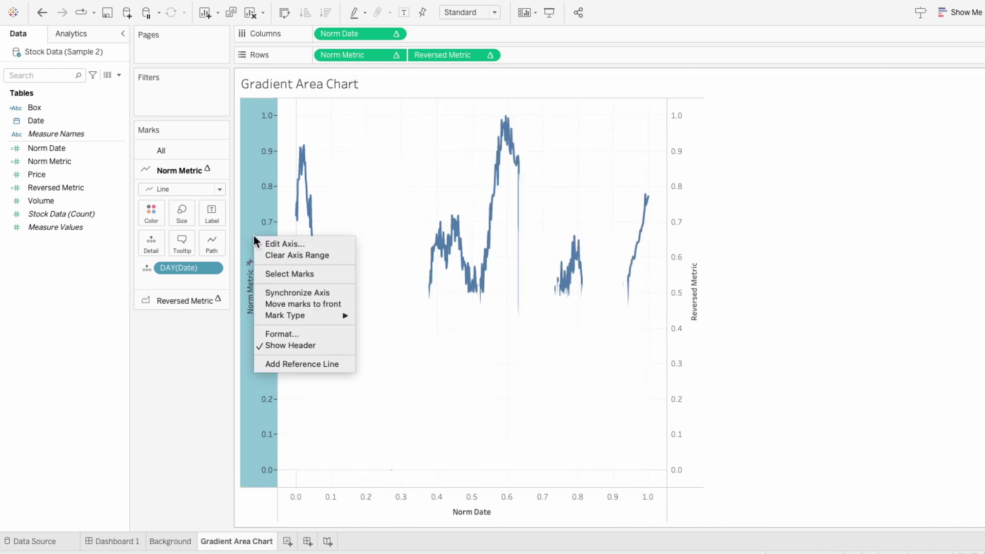
pyautogui.click(275, 306)
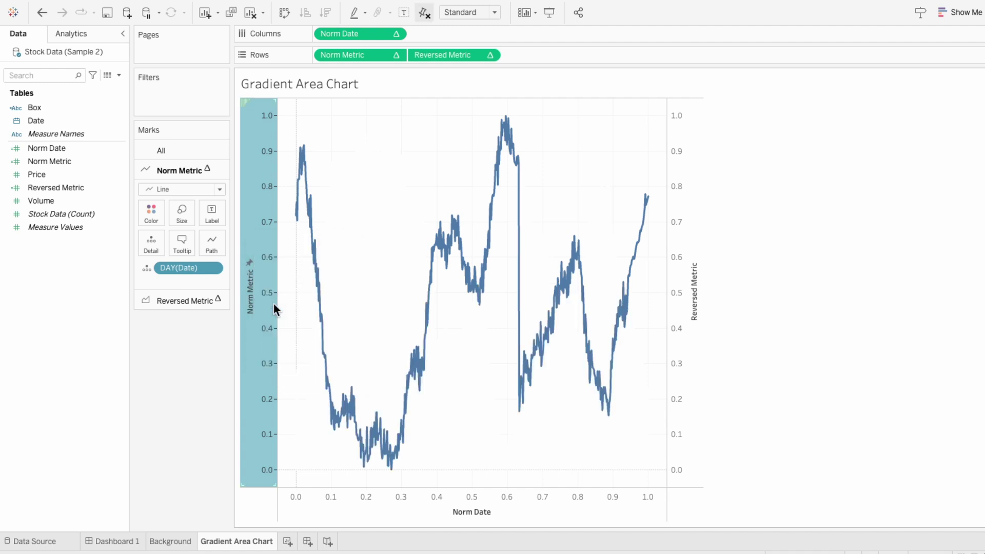
# Fix the Reversed Metric axis at -0.05 to 1.05 and set it to Reversed.
pyautogui.rightClick(673, 263)
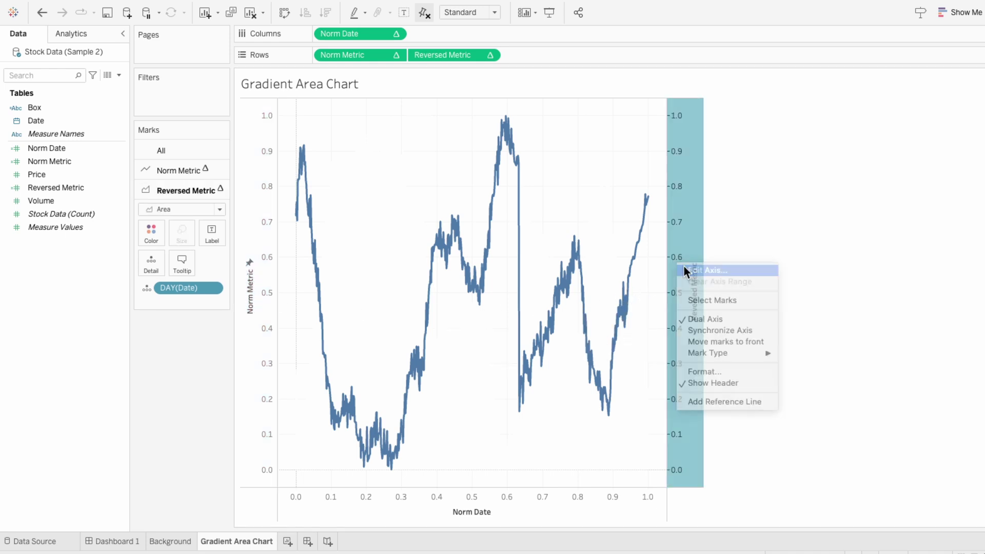
pyautogui.click(686, 269)
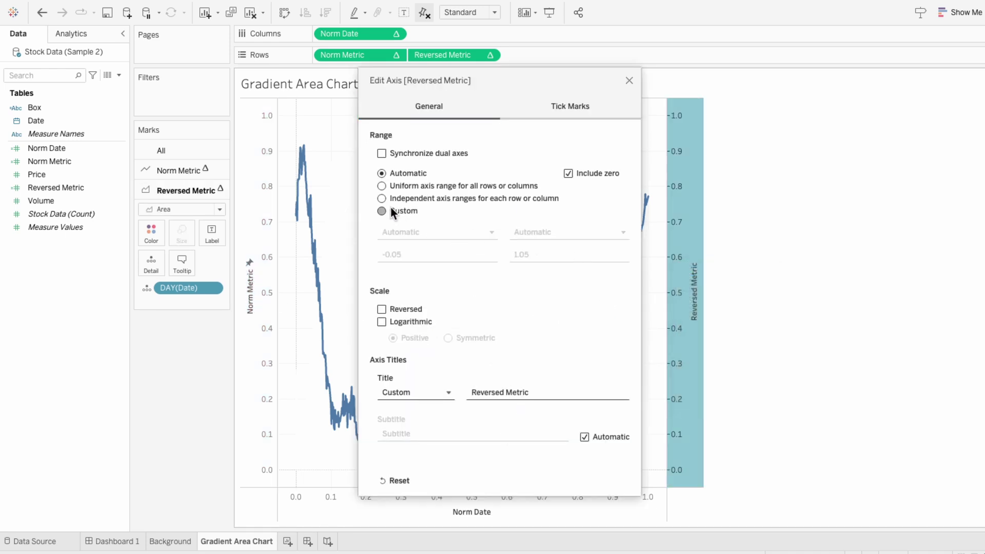
pyautogui.click(391, 210)
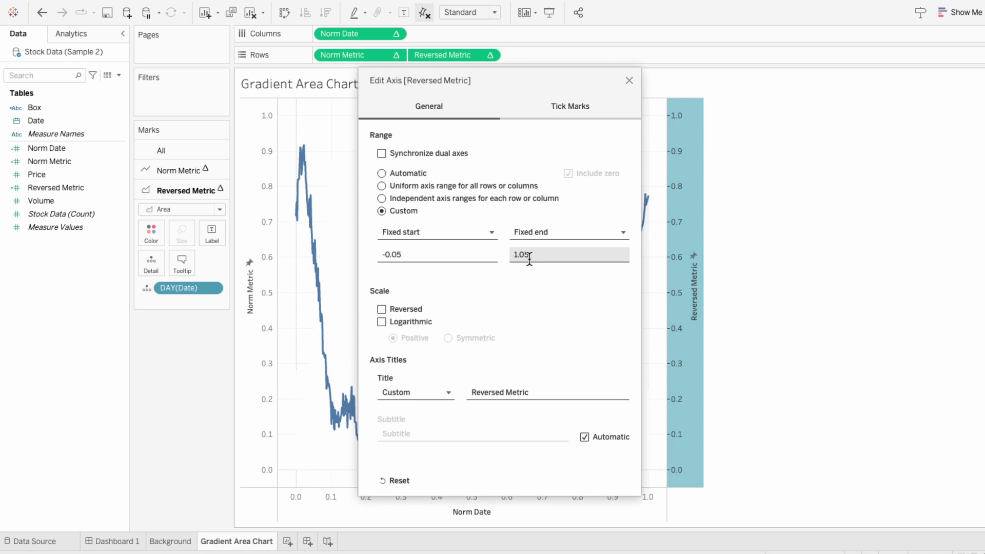
pyautogui.click(382, 310)
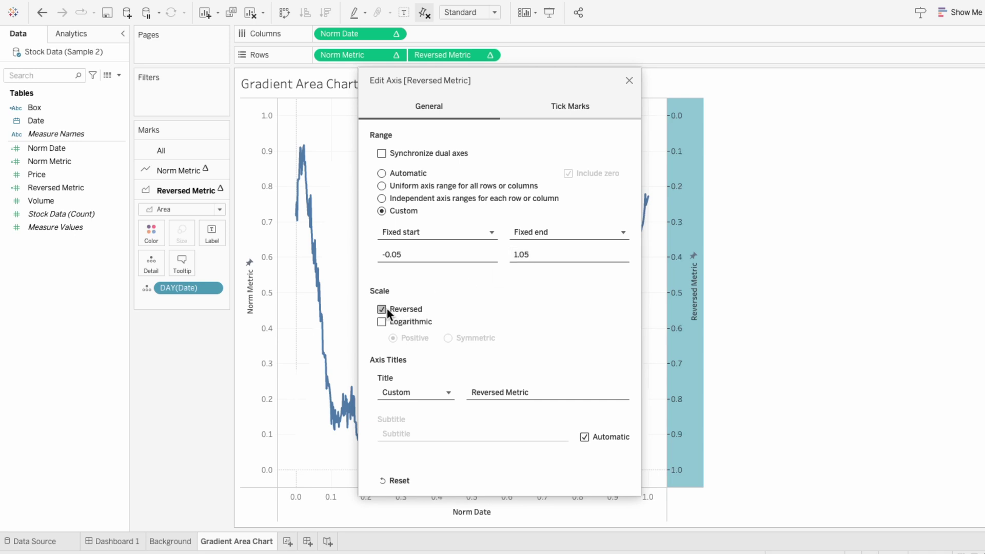
pyautogui.click(628, 81)
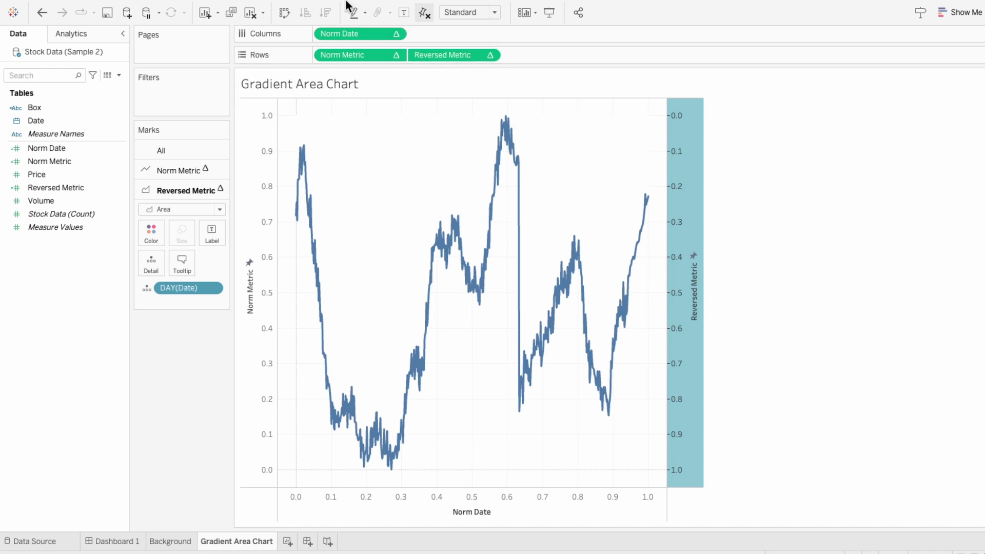
# Add a background image for Stock Data (Sample 2) using the Blue – Green Gradient PNG.
pyautogui.click(332, 6)
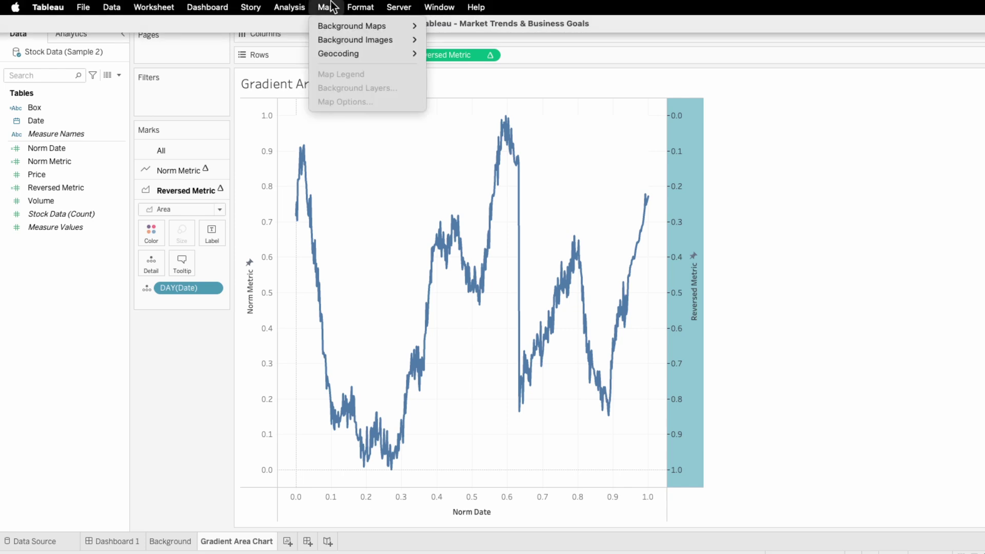
pyautogui.moveTo(339, 40)
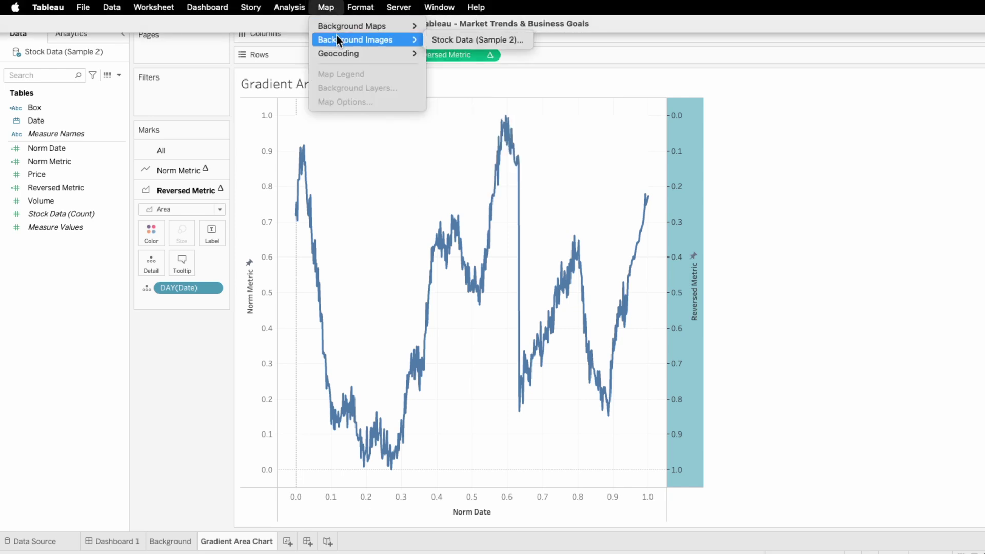
pyautogui.click(448, 42)
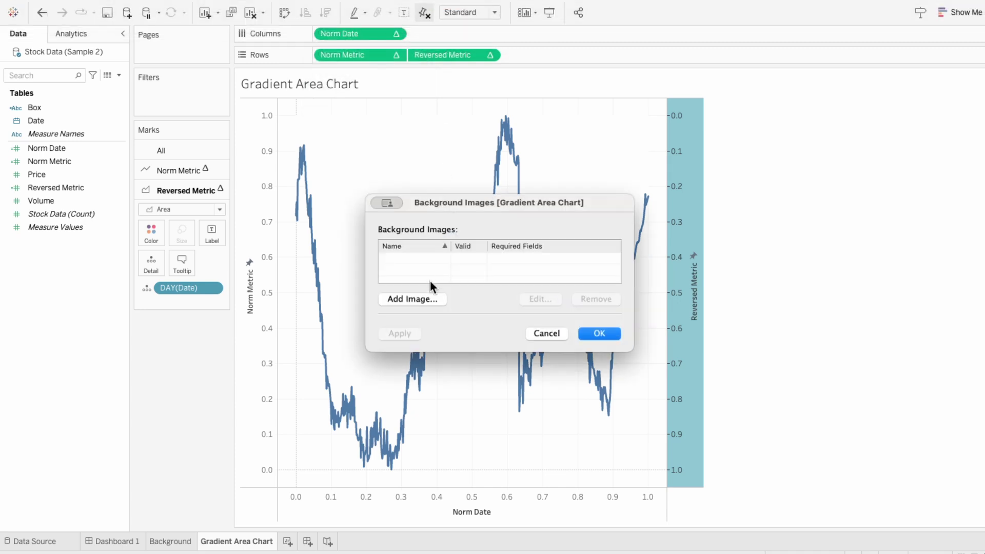
pyautogui.click(423, 299)
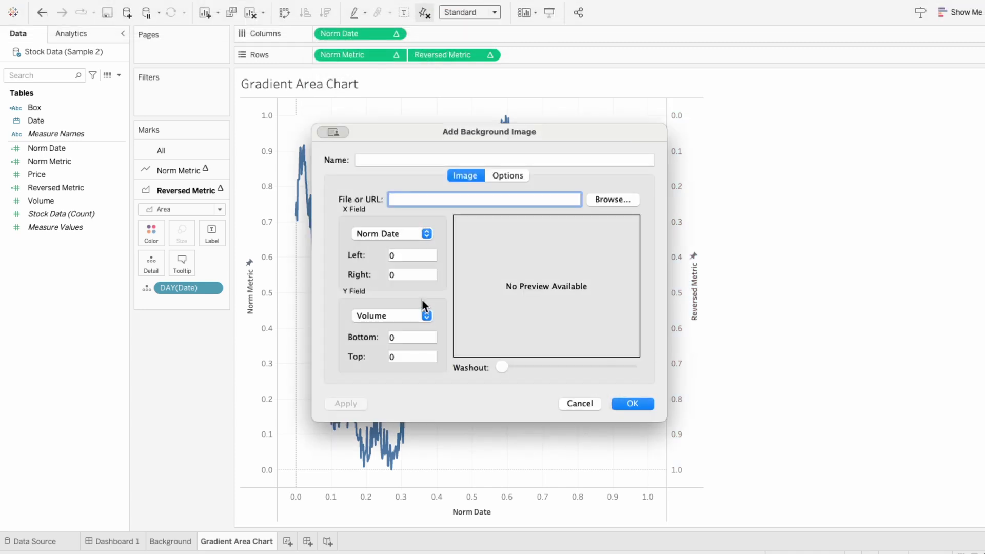
pyautogui.click(622, 198)
pyautogui.doubleClick(499, 254)
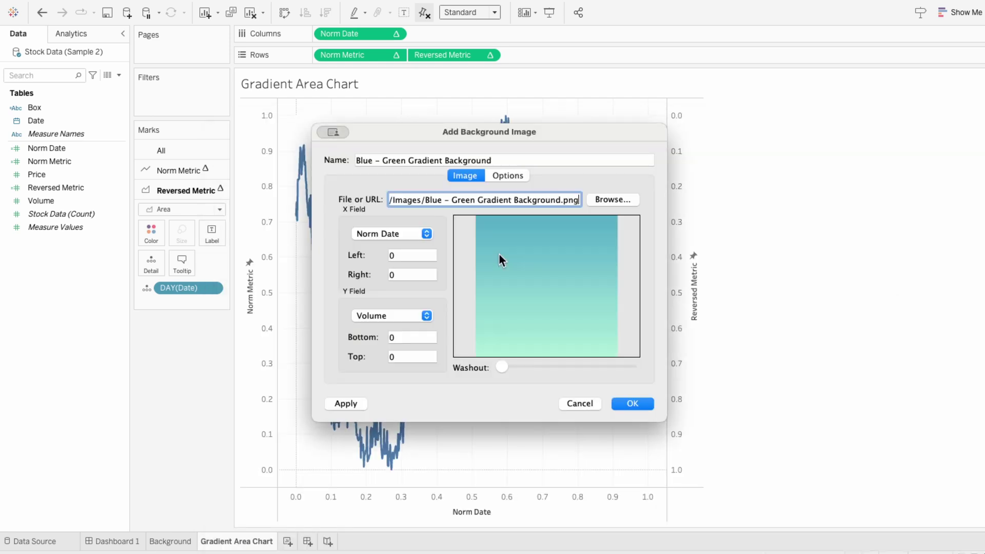
# Map the image to Norm Date 0–1 and Norm Metric vertically, then confirm it.
pyautogui.click(420, 274)
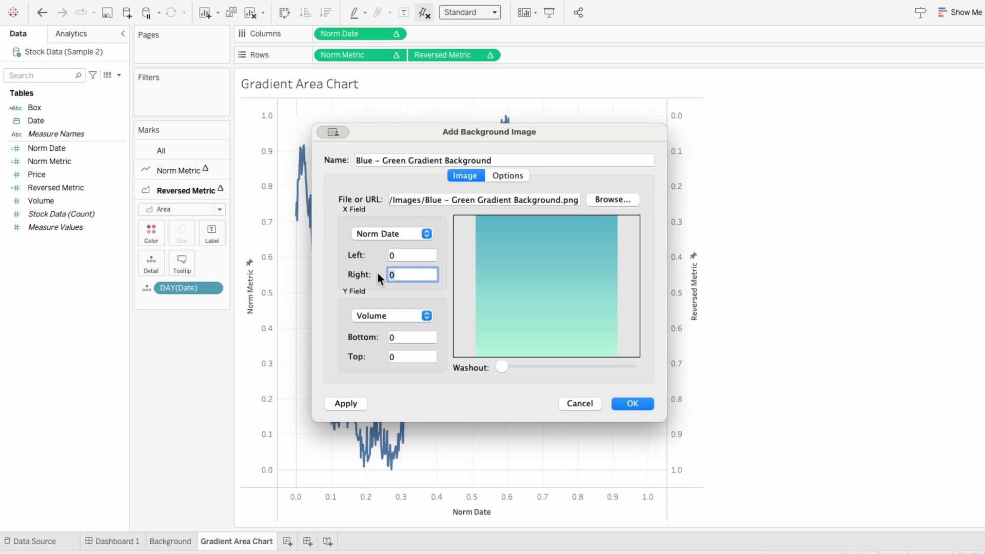
pyautogui.click(399, 314)
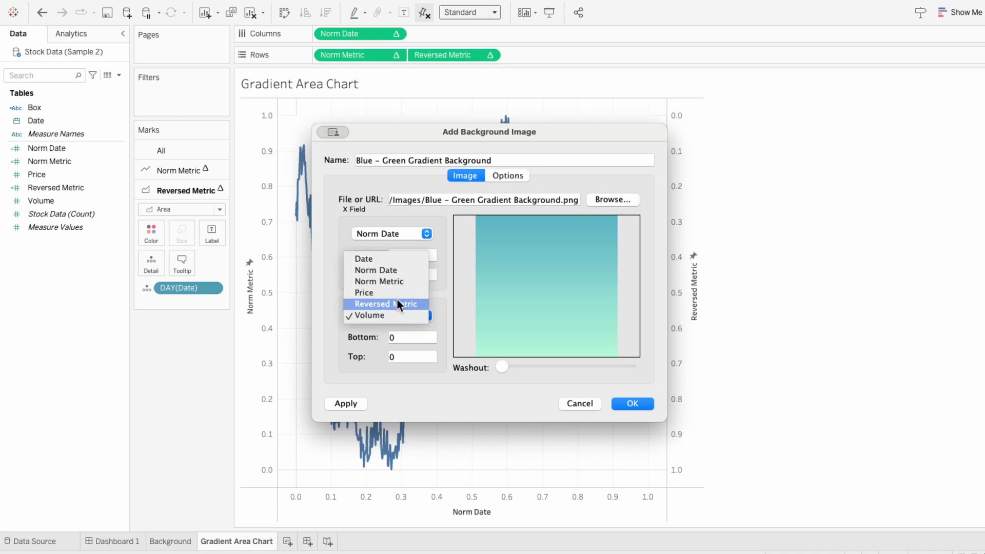
pyautogui.click(400, 281)
pyautogui.click(401, 357)
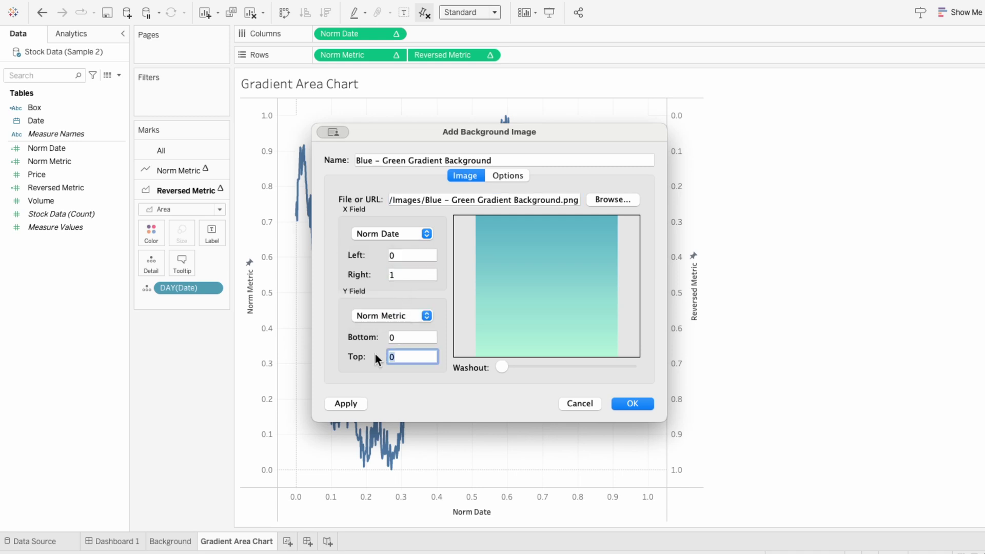
pyautogui.click(508, 177)
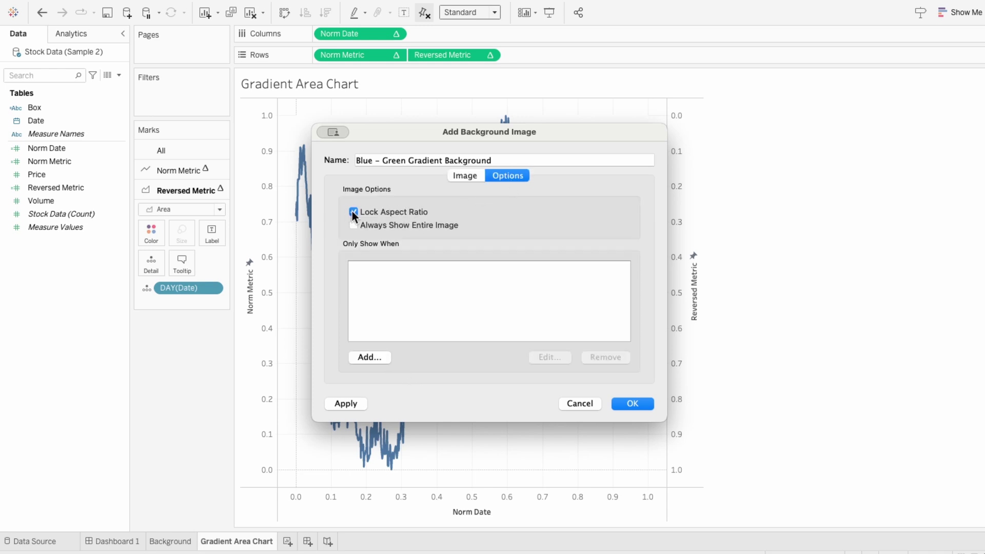
pyautogui.click(634, 402)
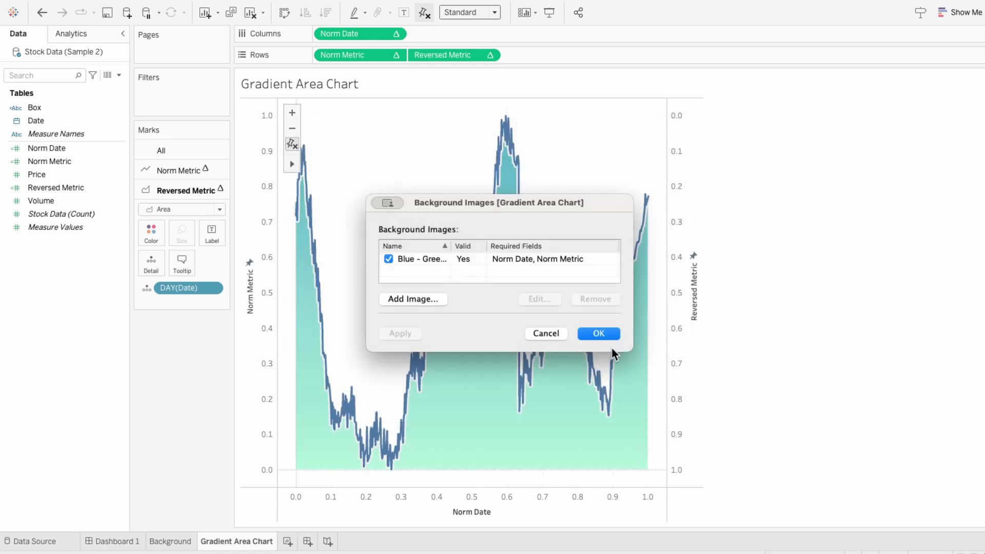
pyautogui.click(603, 334)
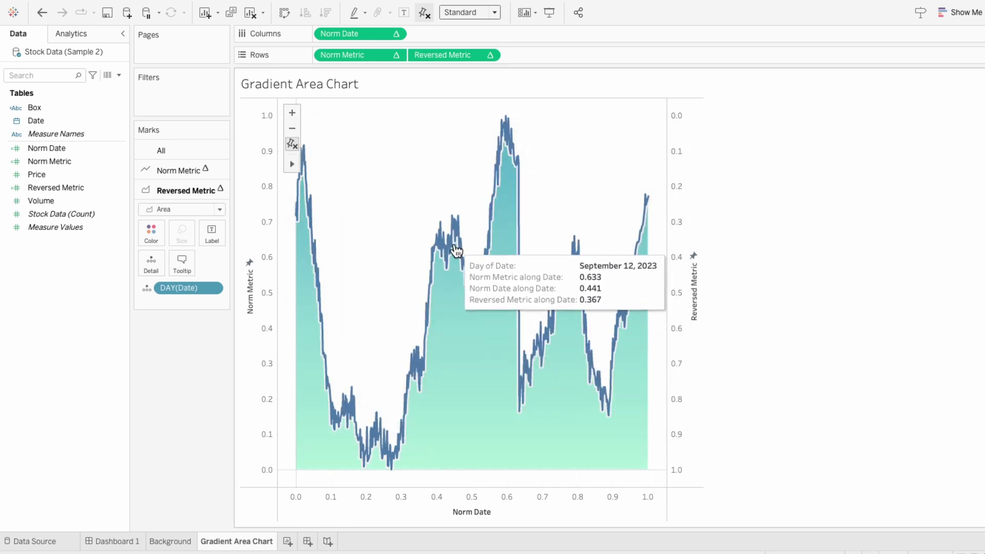
# Color the Norm Metric line teal through More colors and set its halo to None.
pyautogui.click(181, 168)
pyautogui.click(154, 209)
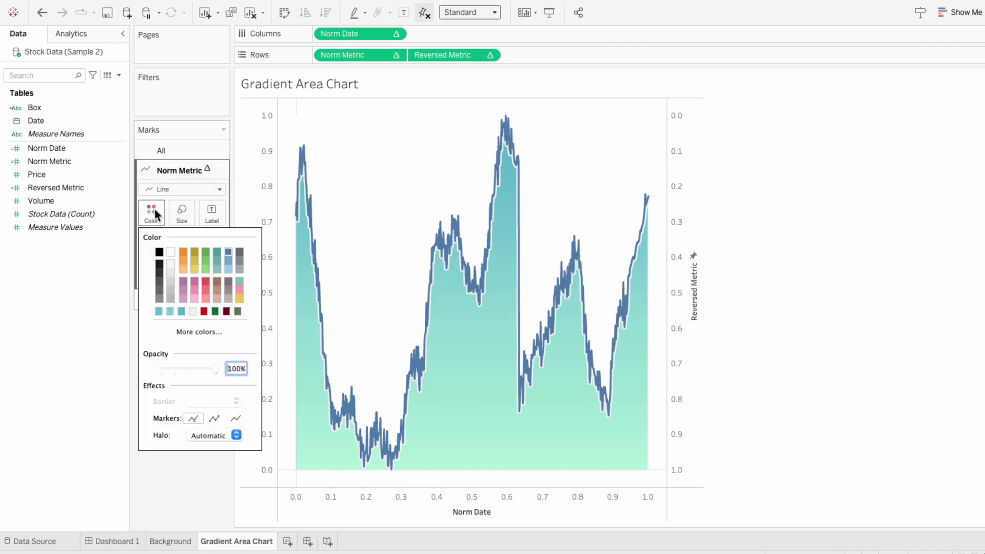
pyautogui.click(199, 332)
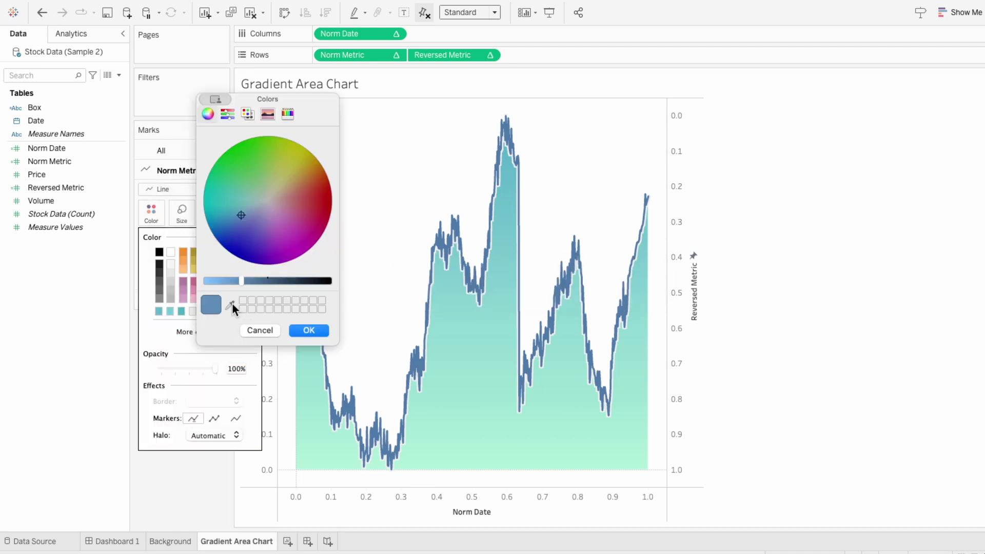
pyautogui.click(309, 330)
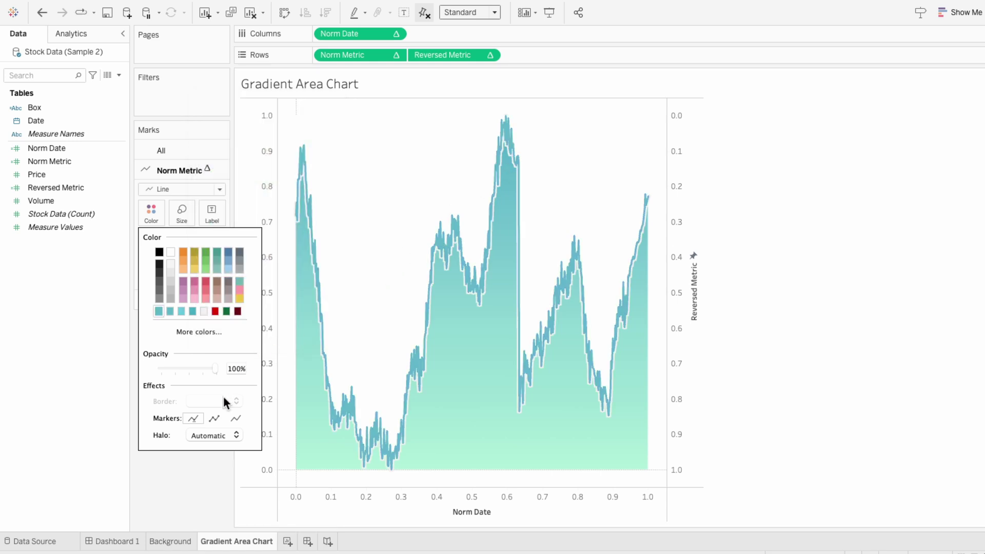
pyautogui.click(220, 434)
pyautogui.click(227, 318)
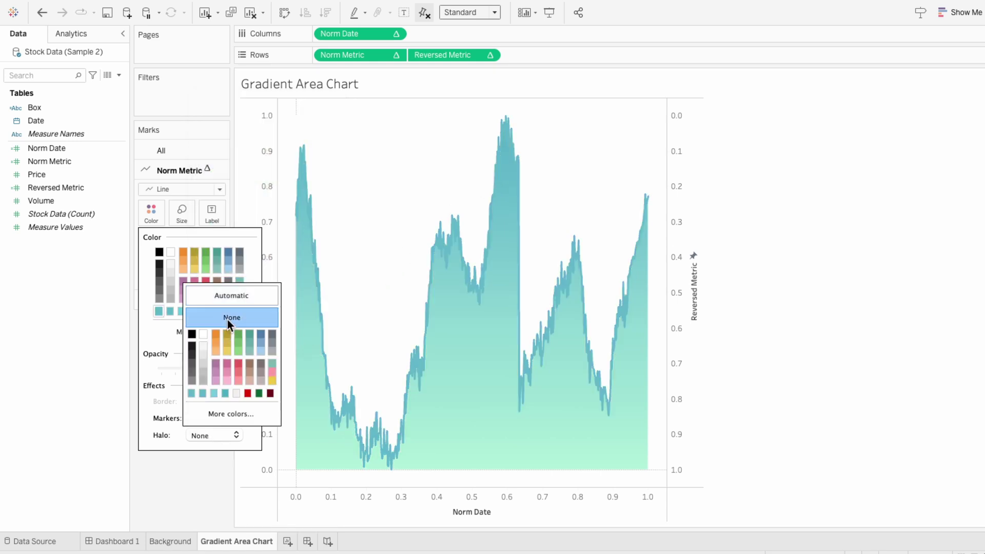
pyautogui.click(701, 343)
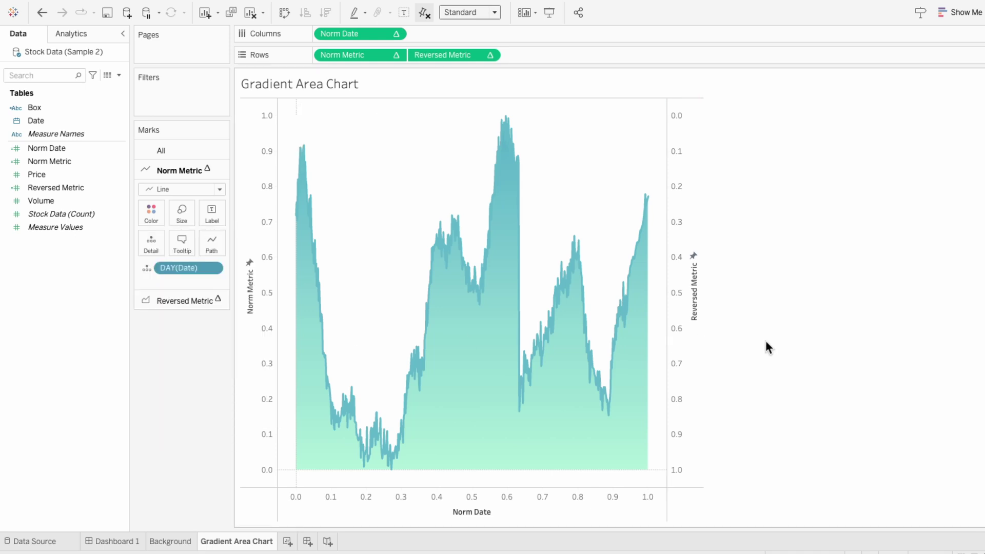
# Hide the Reversed Metric, Norm Metric and Norm Date axis headers.
pyautogui.rightClick(682, 342)
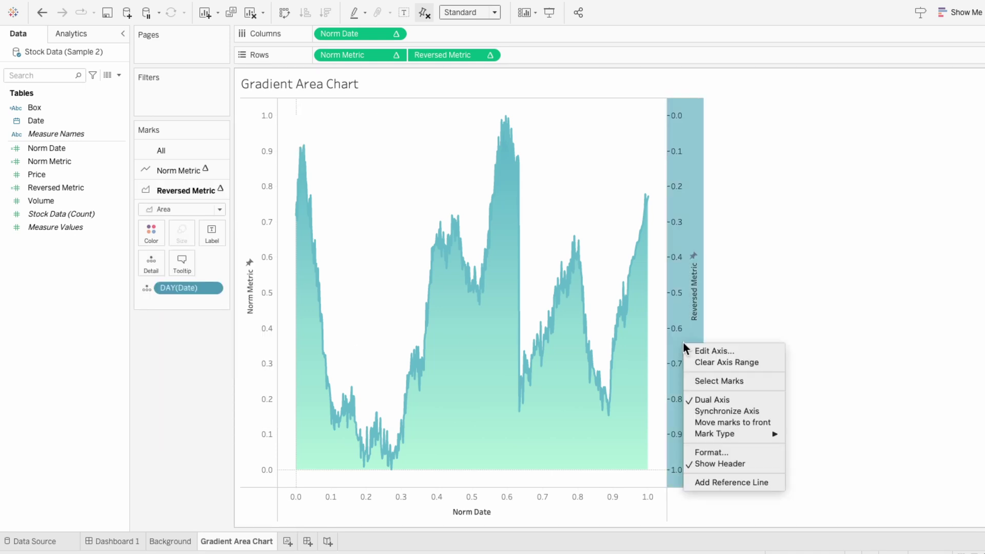
pyautogui.click(710, 462)
pyautogui.rightClick(267, 318)
pyautogui.click(292, 426)
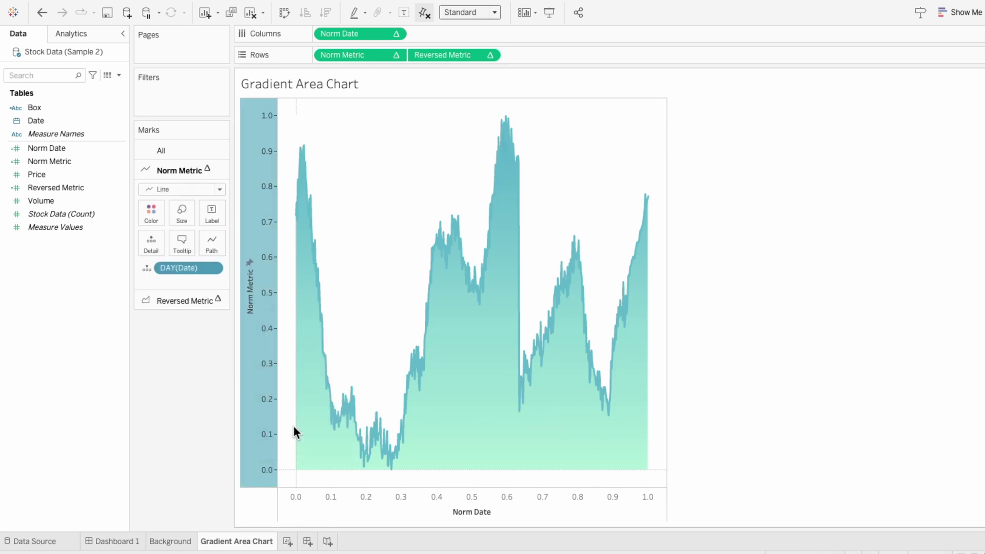
pyautogui.rightClick(315, 501)
pyautogui.click(325, 474)
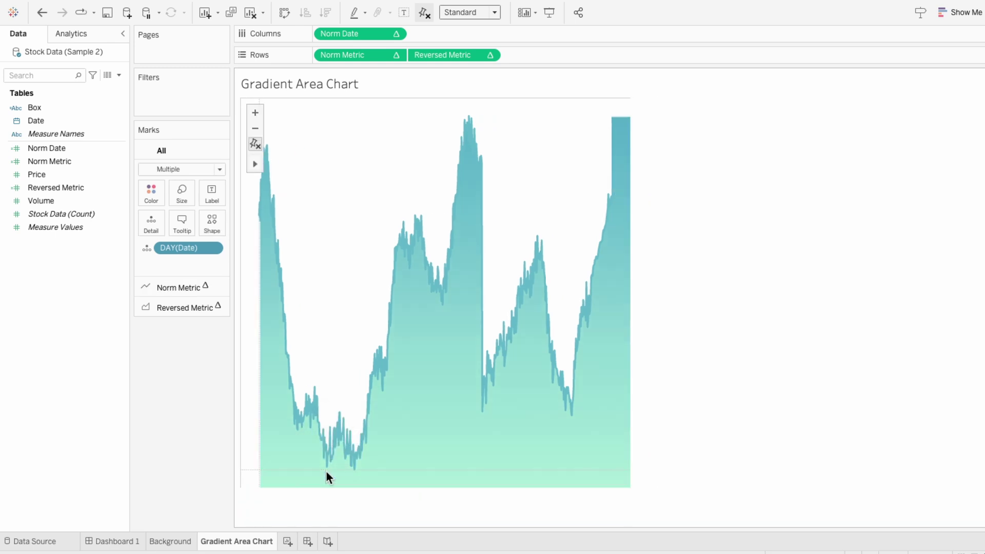
# Set the chart's Column Divider border to None.
pyautogui.rightClick(345, 264)
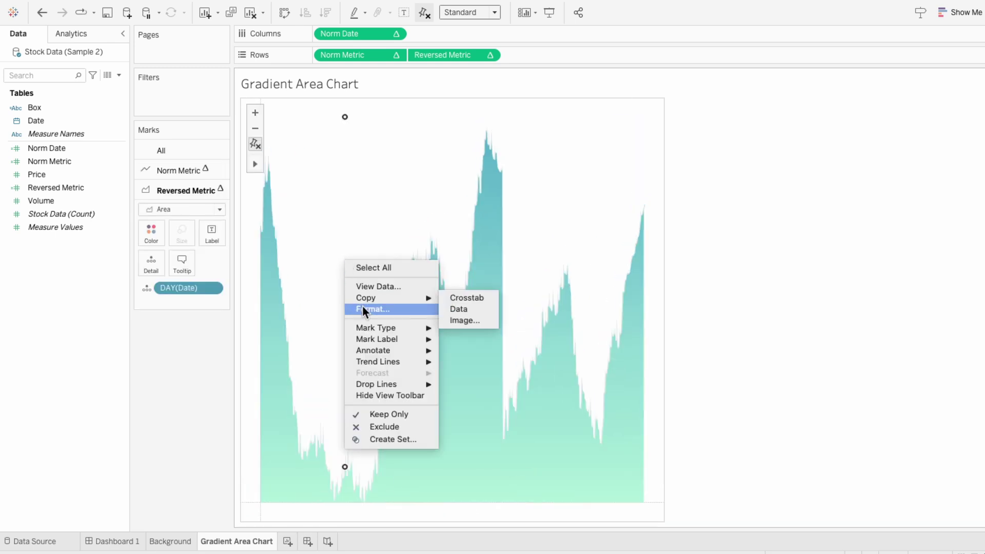
pyautogui.press('Escape')
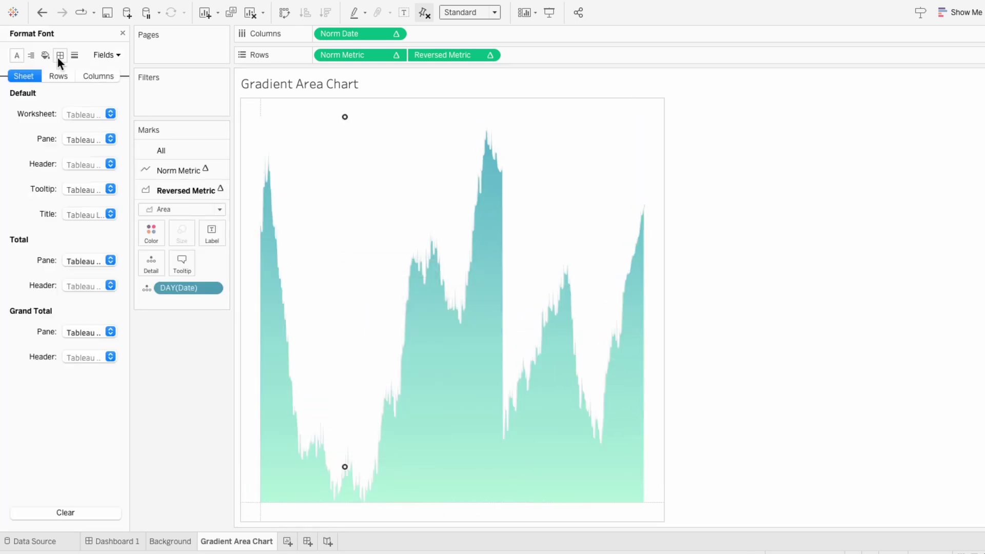
pyautogui.click(60, 55)
pyautogui.click(91, 359)
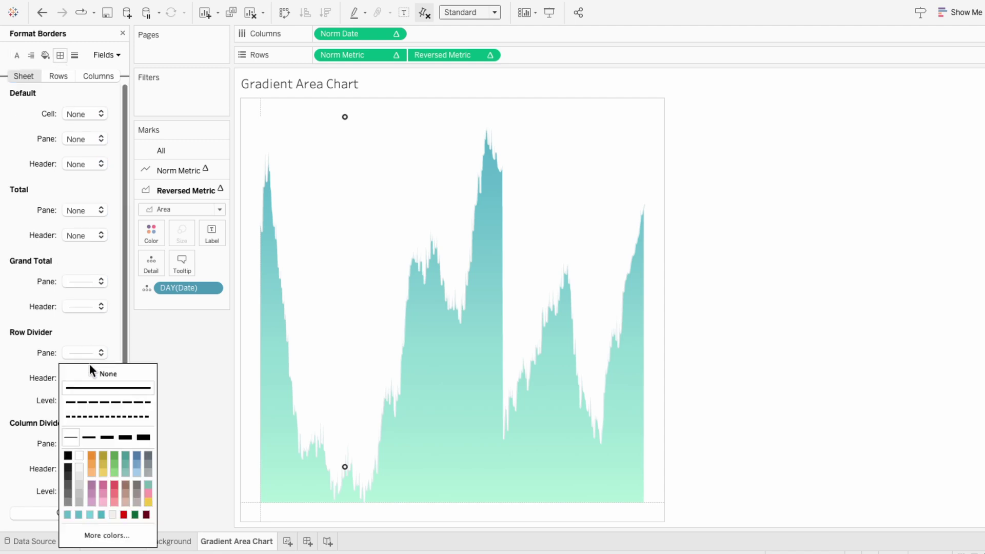
pyautogui.click(55, 426)
pyautogui.click(69, 444)
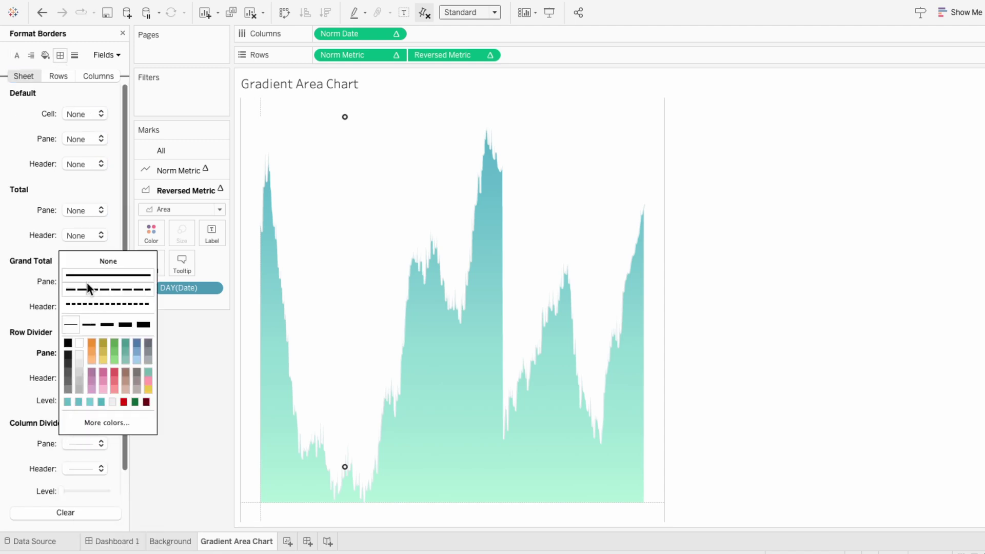
pyautogui.click(89, 259)
pyautogui.click(40, 352)
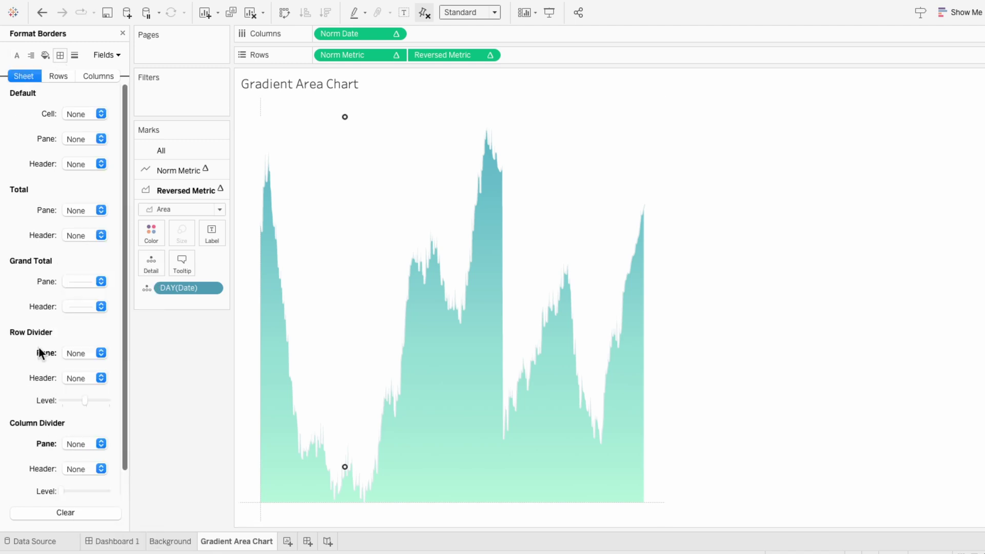
# Set the chart's Zero Lines to None and switch to Dashboard 1.
pyautogui.click(75, 55)
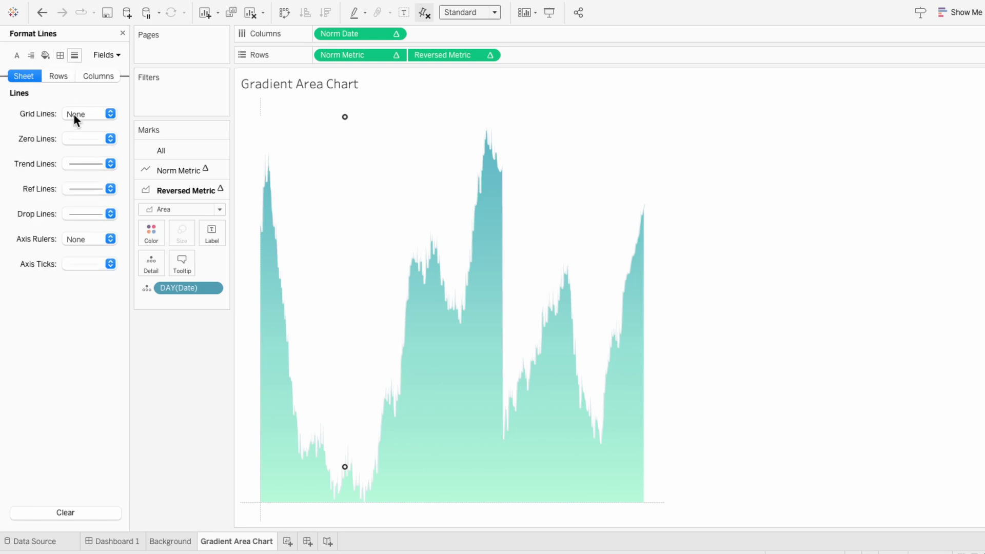
pyautogui.click(79, 138)
pyautogui.click(78, 158)
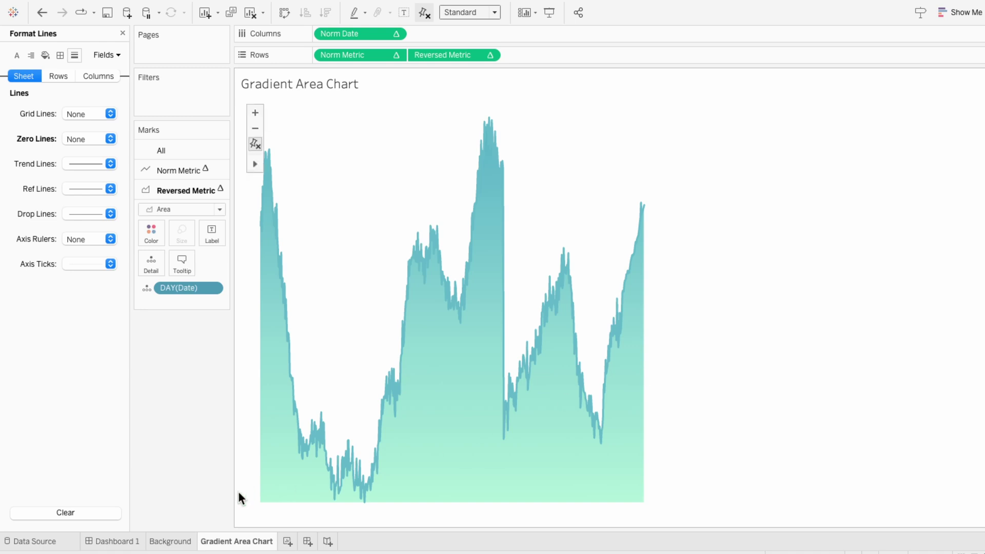
pyautogui.click(137, 542)
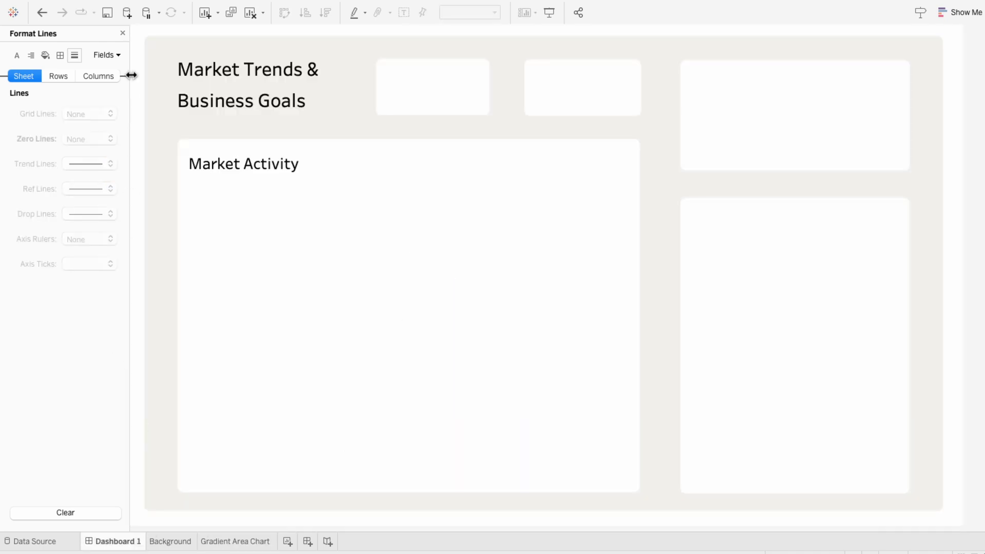
# Float the Gradient Area Chart onto Dashboard 1 and hide its title.
pyautogui.click(122, 32)
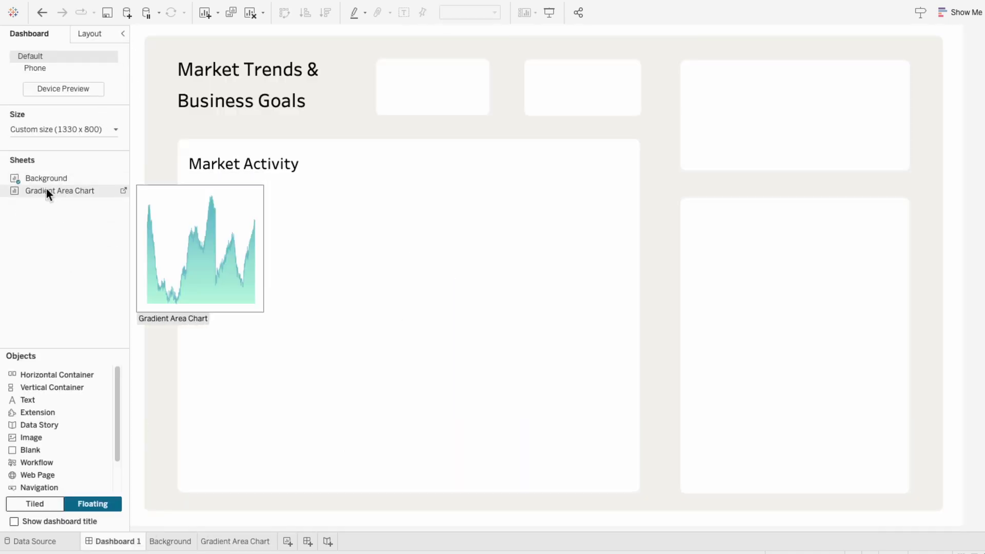
pyautogui.moveTo(48, 192); pyautogui.dragTo(197, 182)
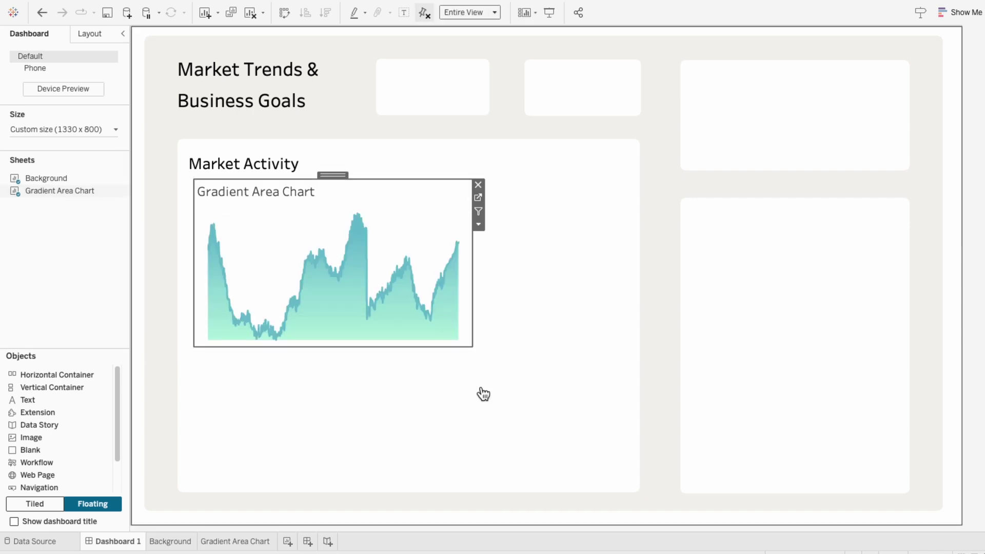
pyautogui.moveTo(470, 346); pyautogui.dragTo(606, 481)
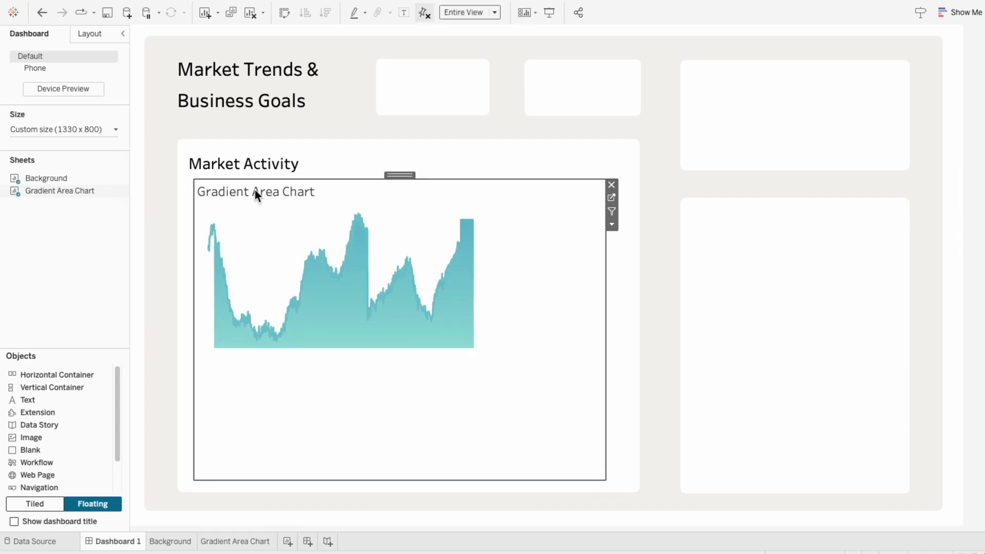
pyautogui.rightClick(255, 190)
pyautogui.click(270, 221)
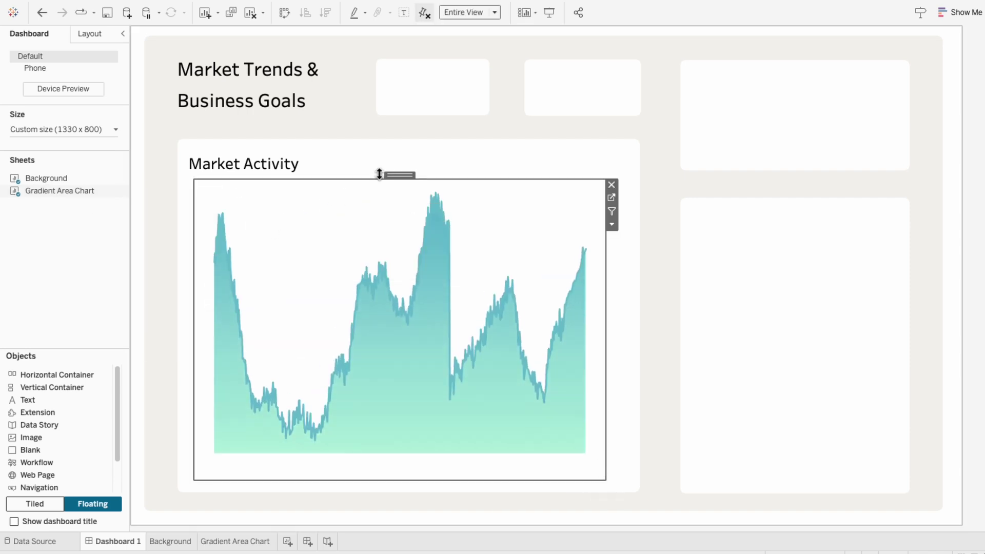
# Resize the chart's edges to fill the Market Activity panel.
pyautogui.moveTo(396, 175)
pyautogui.mouseDown()
pyautogui.moveTo(383, 163)
pyautogui.moveTo(383, 172)
pyautogui.mouseUp()
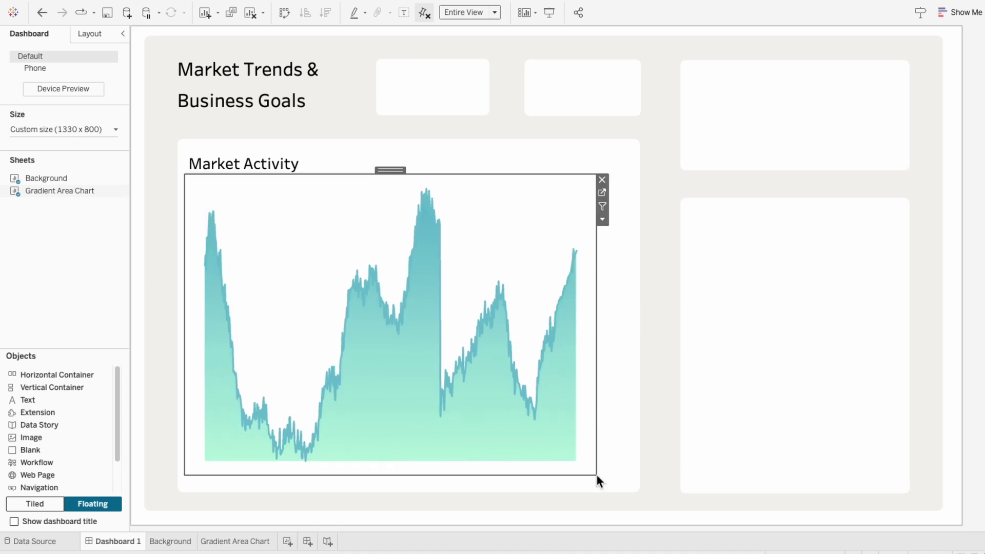
pyautogui.moveTo(596, 475); pyautogui.dragTo(645, 449)
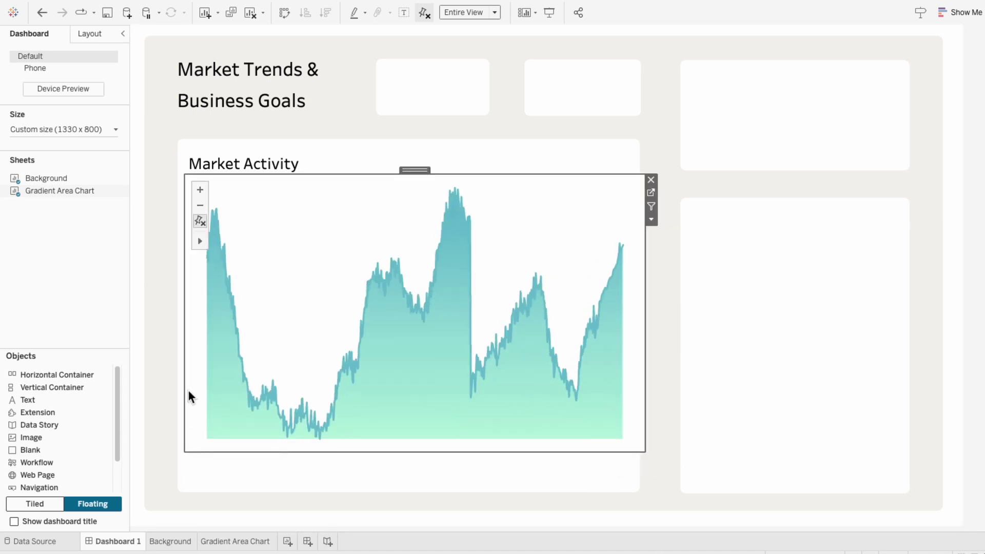
pyautogui.moveTo(185, 391); pyautogui.dragTo(178, 390)
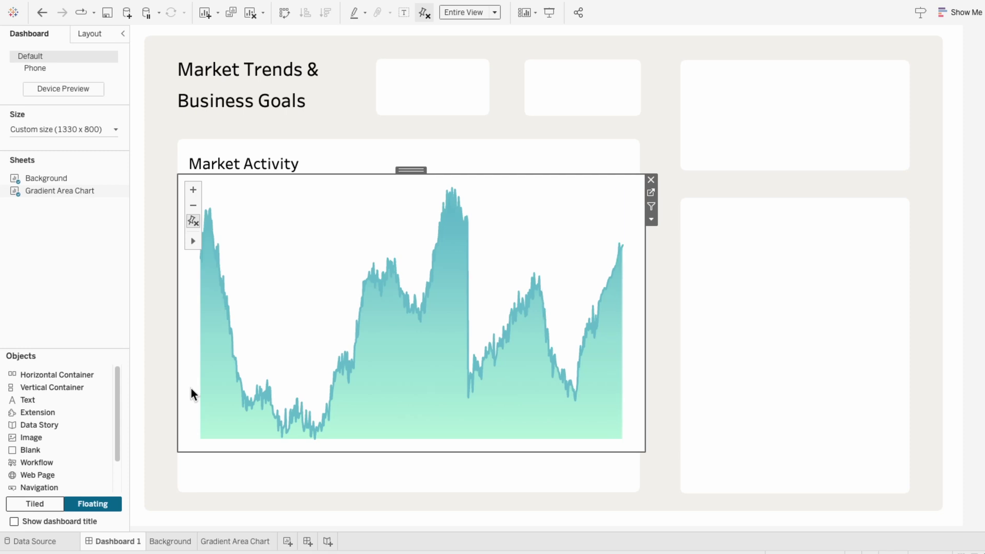
pyautogui.moveTo(254, 380)
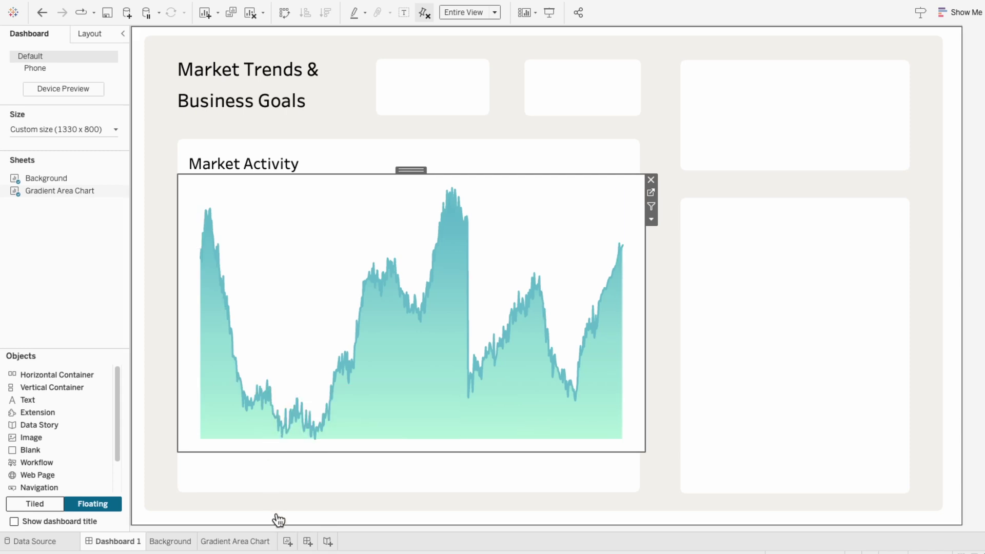
# Add a new worksheet named 'Axis'.
pyautogui.click(287, 542)
pyautogui.doubleClick(287, 542)
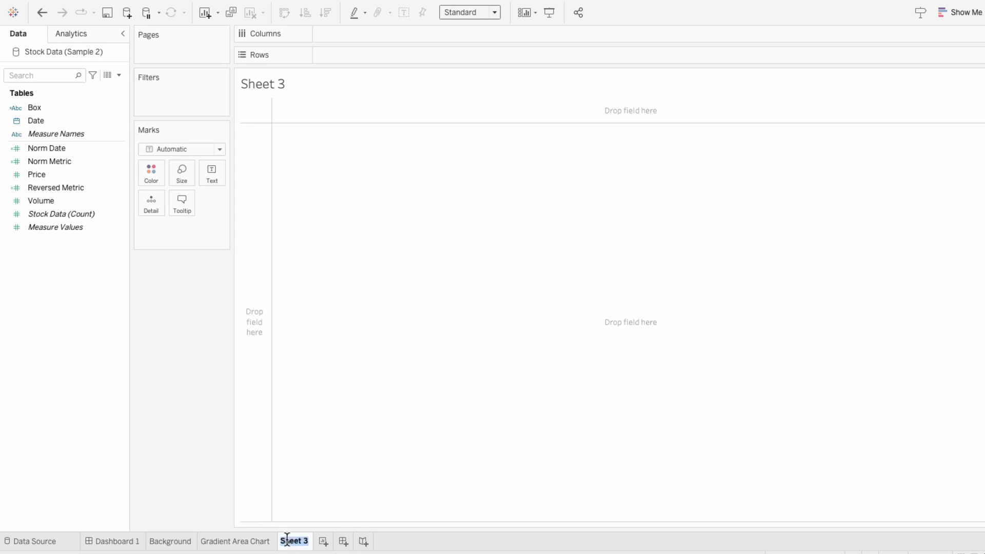
pyautogui.write('Axis')
pyautogui.press('Return')
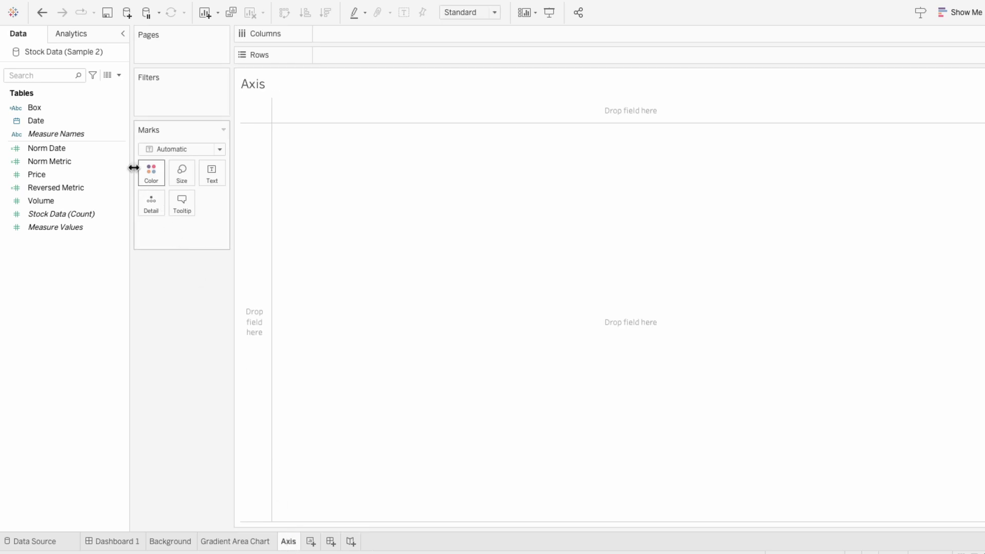
# Put Date on Columns as a continuous Day axis with Polygon marks.
pyautogui.moveTo(61, 121); pyautogui.dragTo(357, 33)
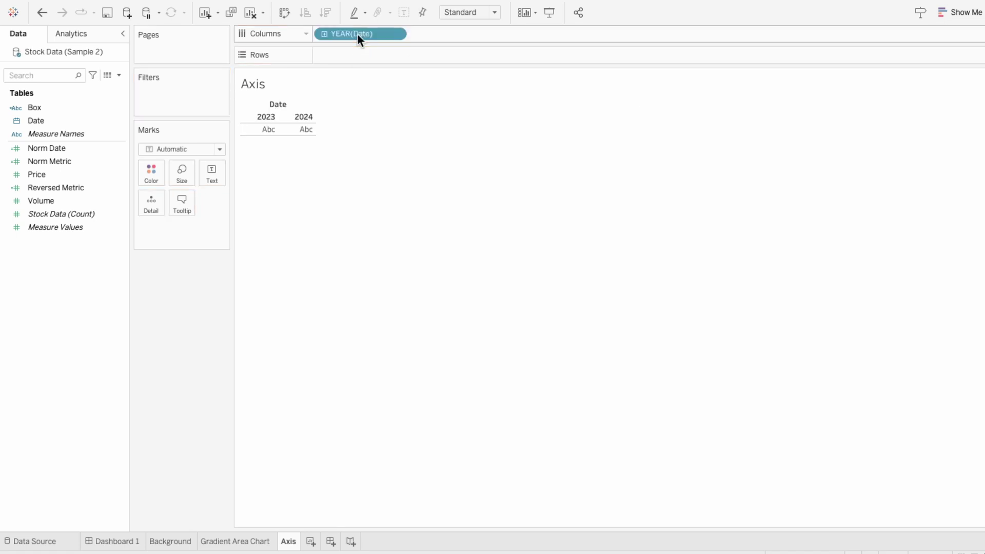
pyautogui.rightClick(358, 33)
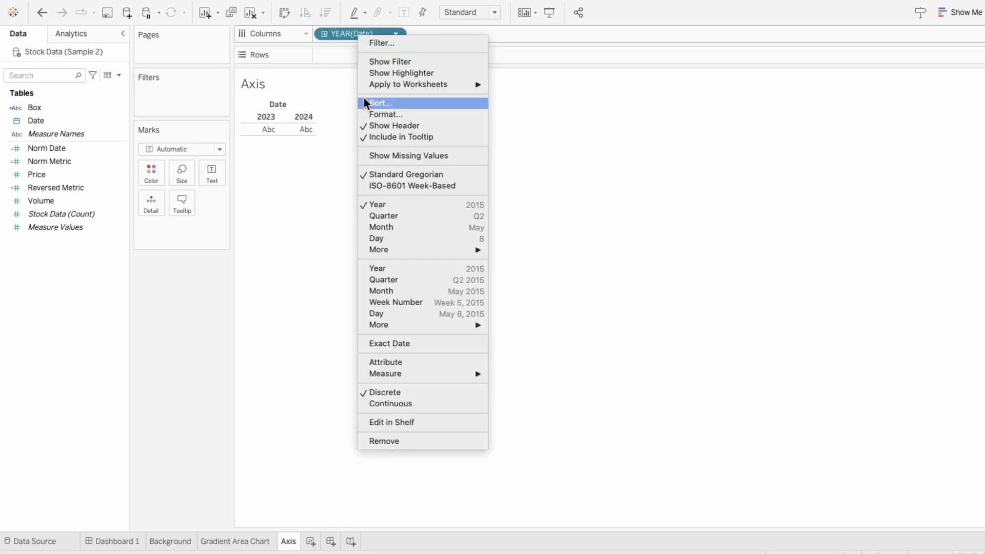
pyautogui.click(384, 314)
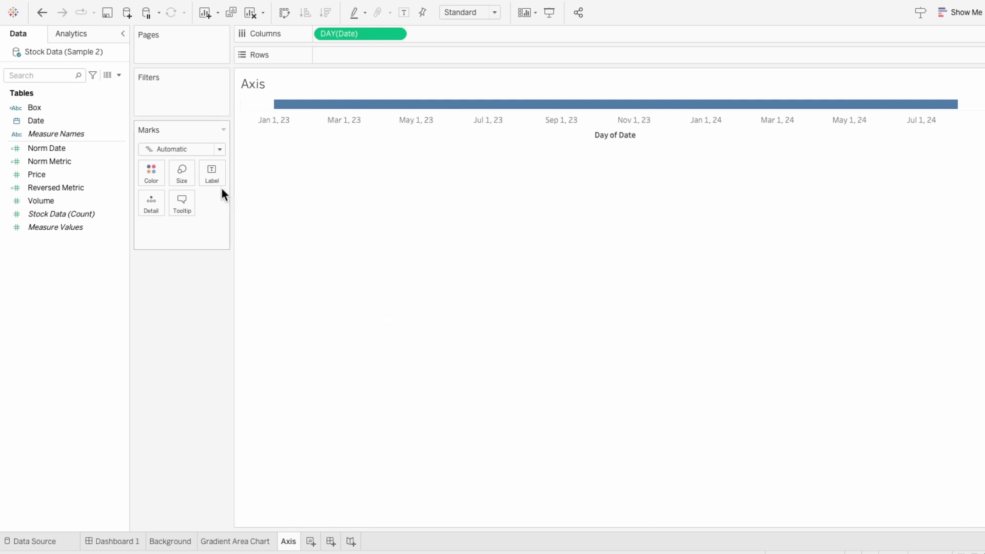
pyautogui.click(175, 150)
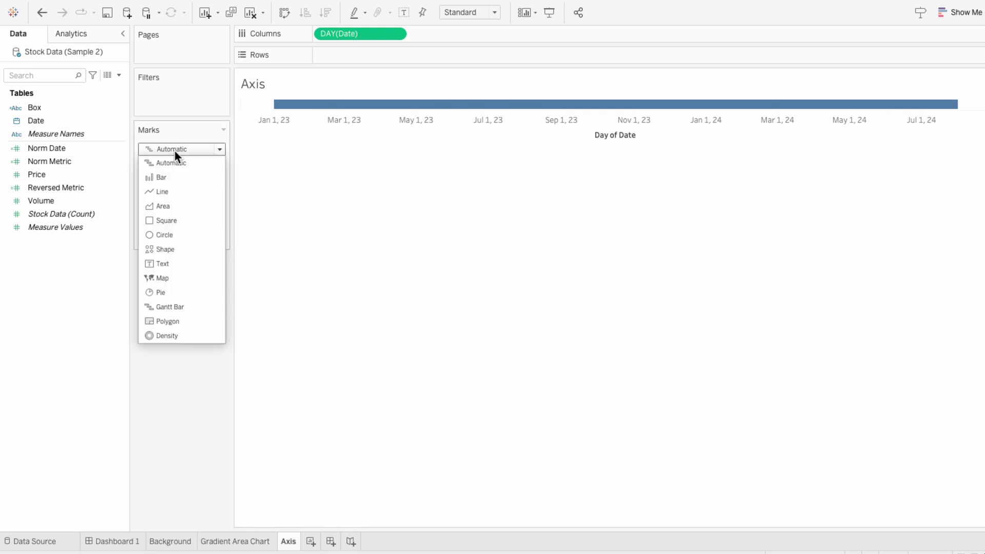
pyautogui.click(180, 322)
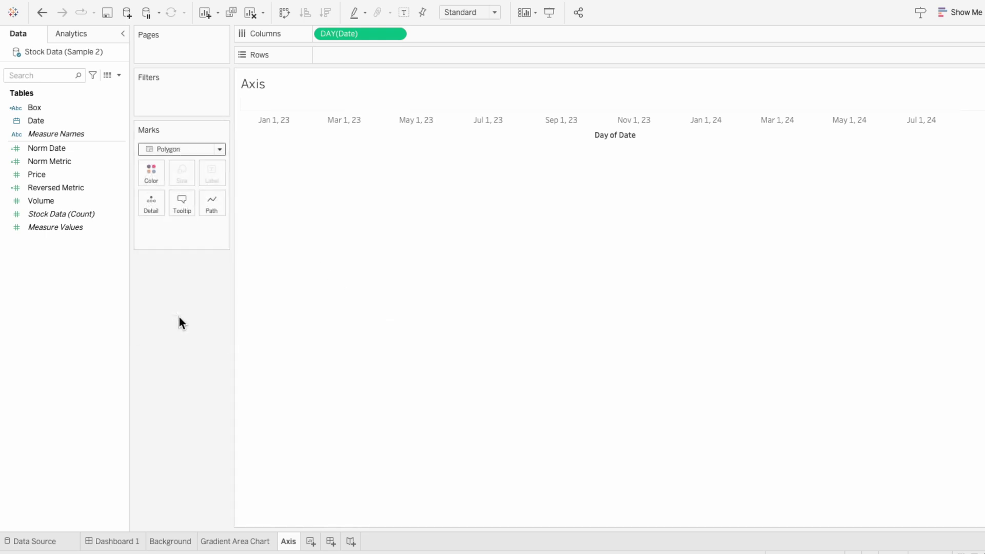
# Clear the 'Day of Date' title from the date axis.
pyautogui.rightClick(530, 131)
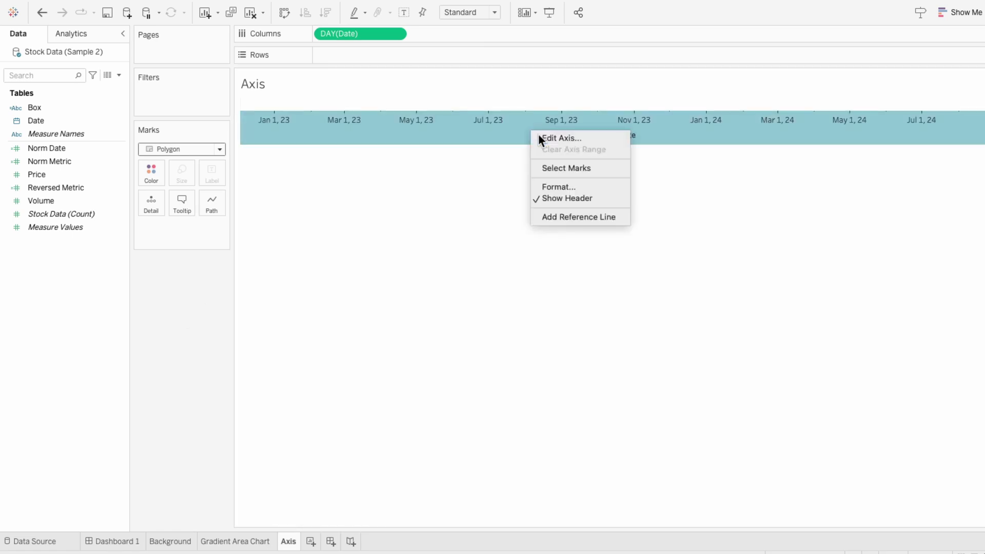
pyautogui.click(538, 133)
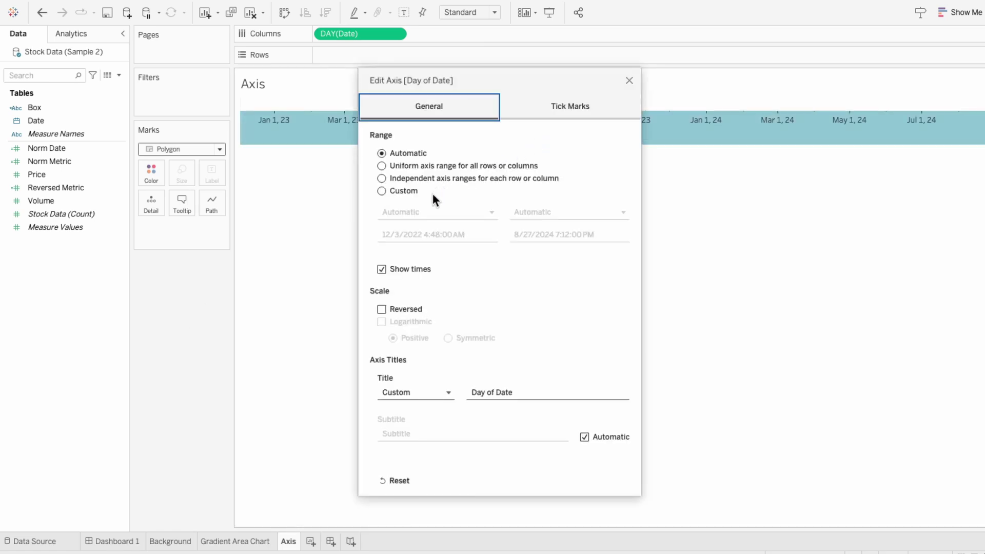
pyautogui.tripleClick(488, 393)
pyautogui.press('BackSpace')
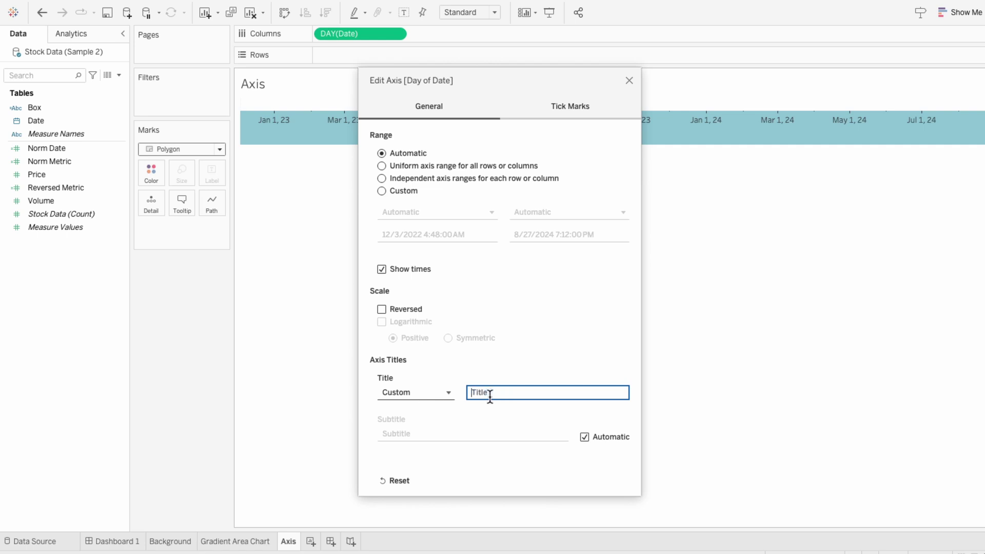
pyautogui.click(629, 80)
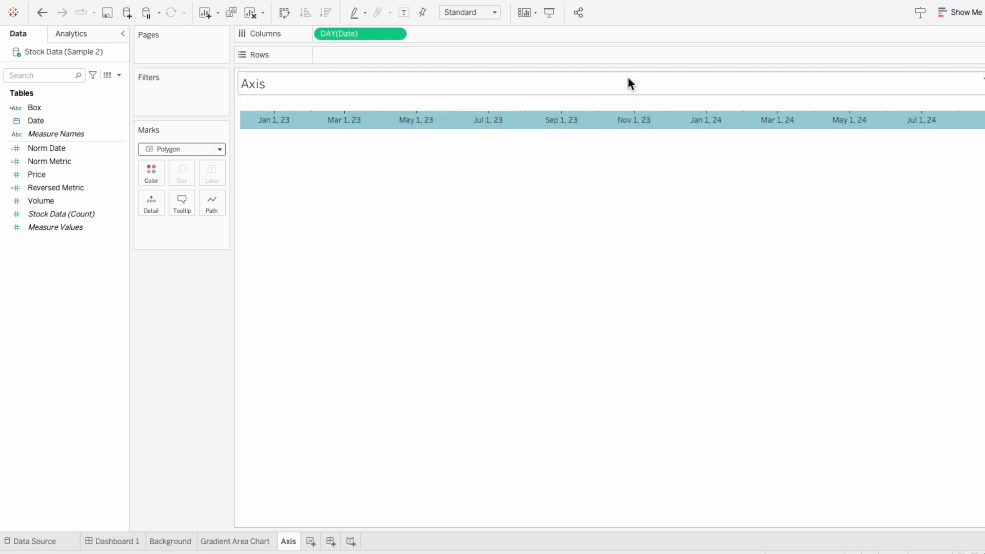
# Float the Axis sheet under the chart, hide its title, and stretch it to the chart's width.
pyautogui.click(136, 544)
pyautogui.moveTo(41, 205); pyautogui.dragTo(183, 448)
pyautogui.rightClick(233, 356)
pyautogui.click(253, 385)
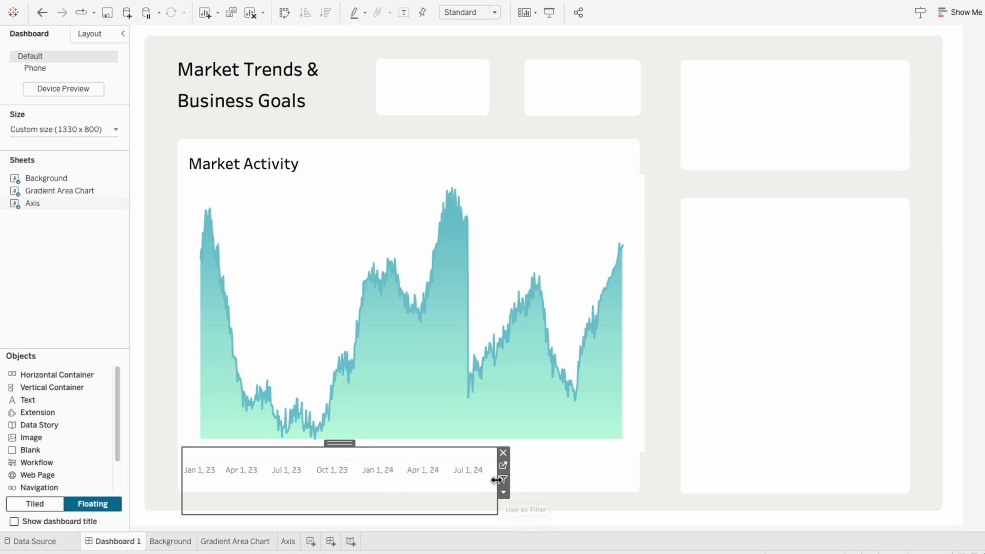
pyautogui.moveTo(498, 479); pyautogui.dragTo(641, 467)
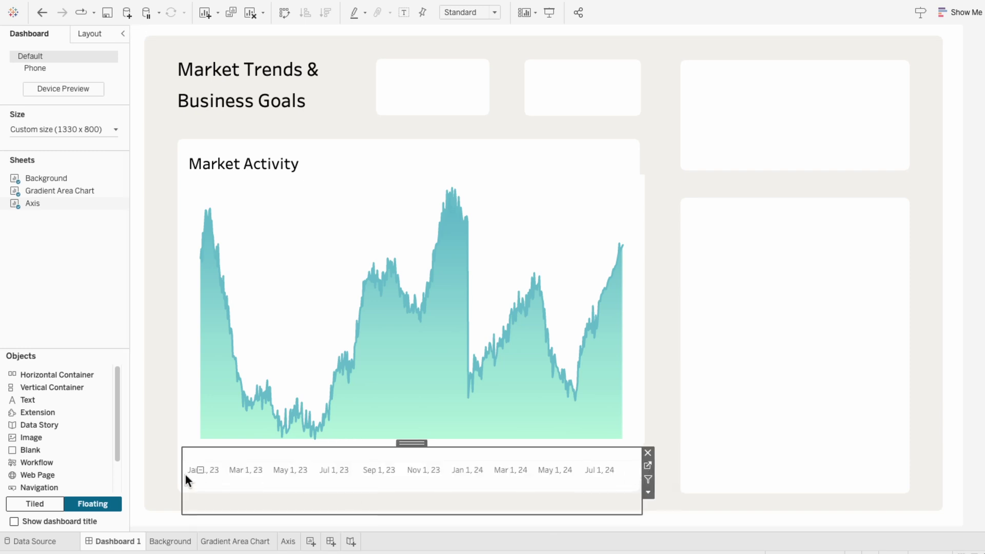
pyautogui.moveTo(184, 471); pyautogui.dragTo(178, 476)
pyautogui.click(286, 195)
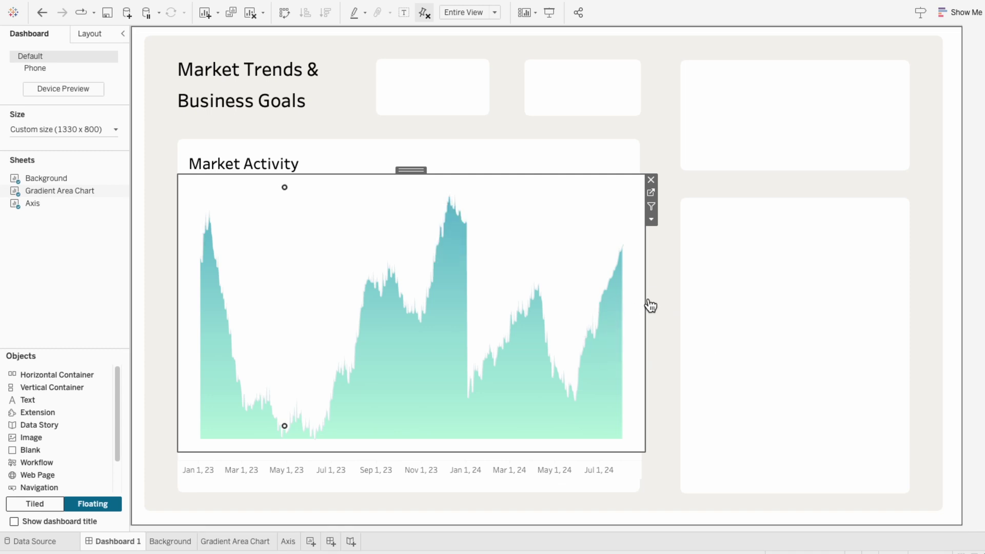
# Set the chart's Worksheet shading to None and align its edges with the card.
pyautogui.moveTo(645, 301); pyautogui.dragTo(666, 299)
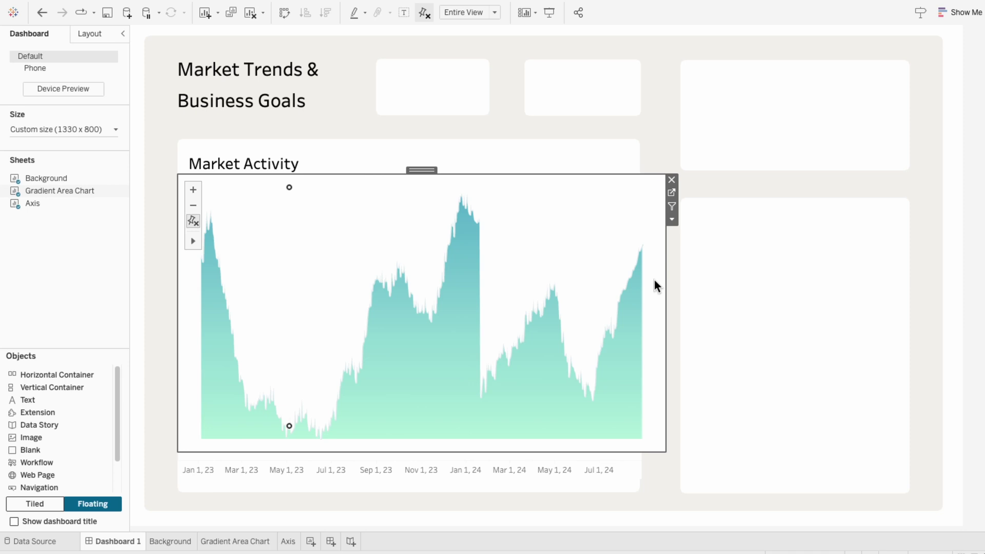
pyautogui.rightClick(654, 280)
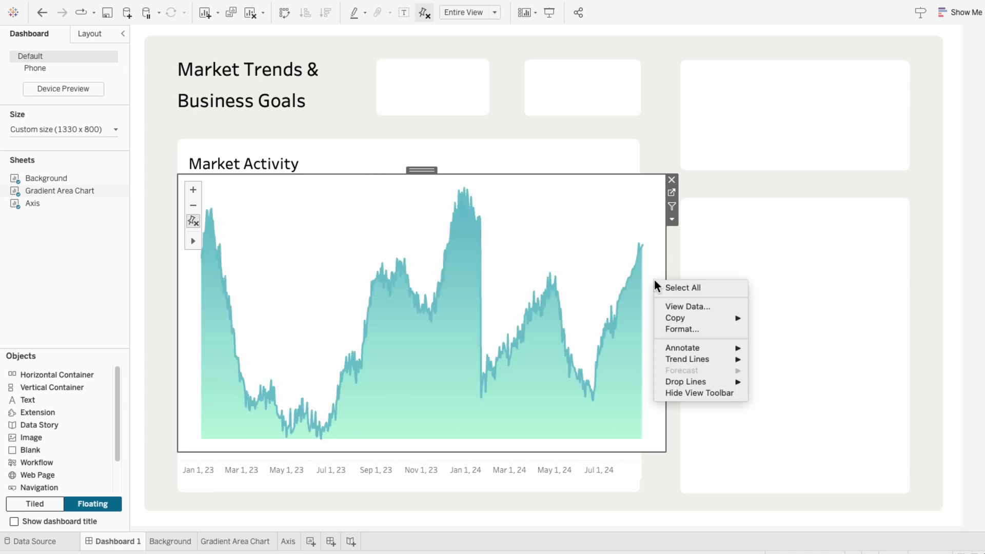
pyautogui.click(677, 329)
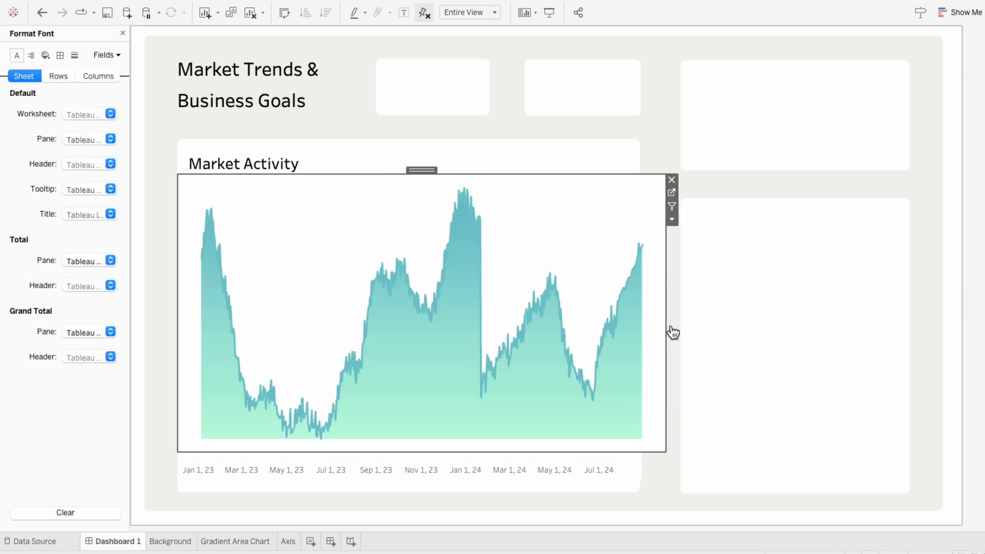
pyautogui.click(45, 57)
pyautogui.click(69, 113)
pyautogui.click(73, 132)
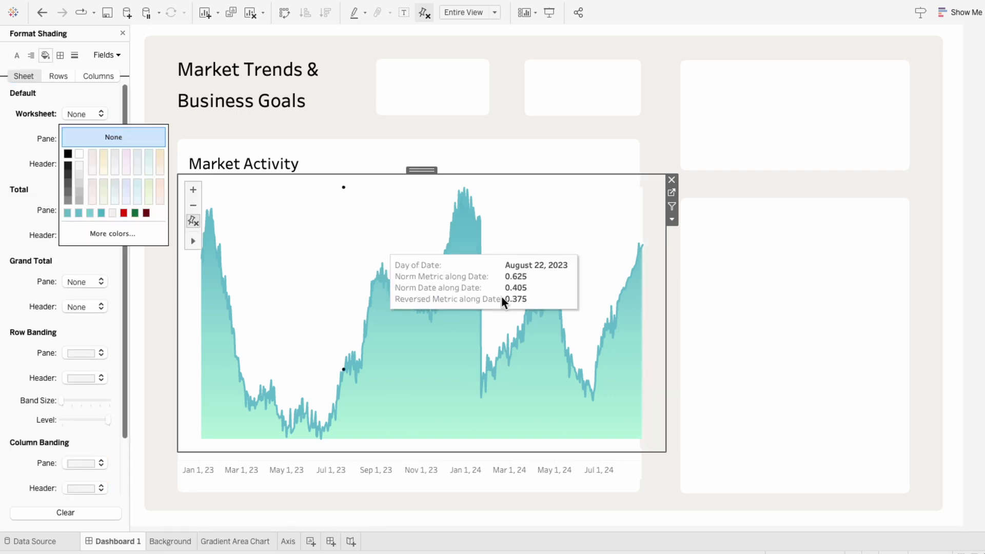
pyautogui.click(663, 330)
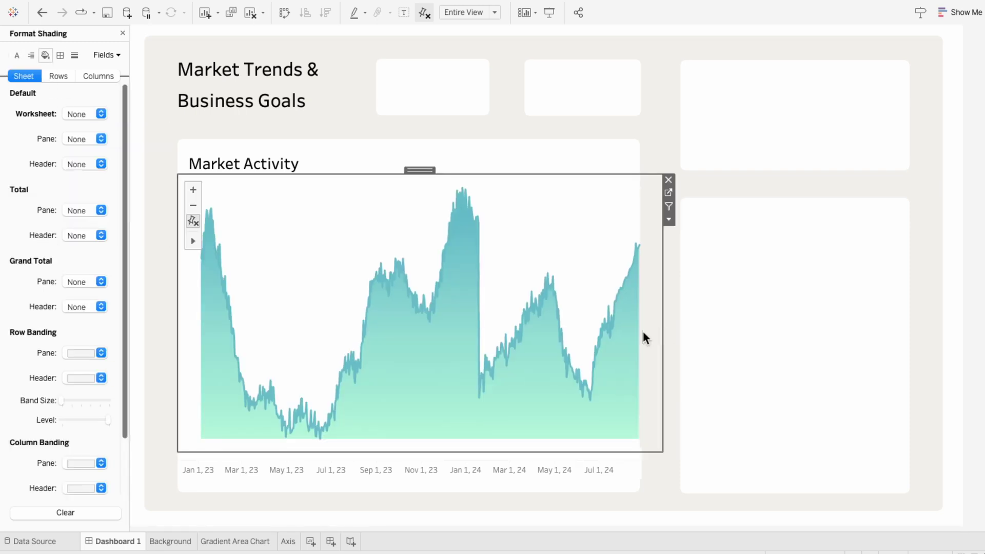
pyautogui.moveTo(178, 334); pyautogui.dragTo(155, 335)
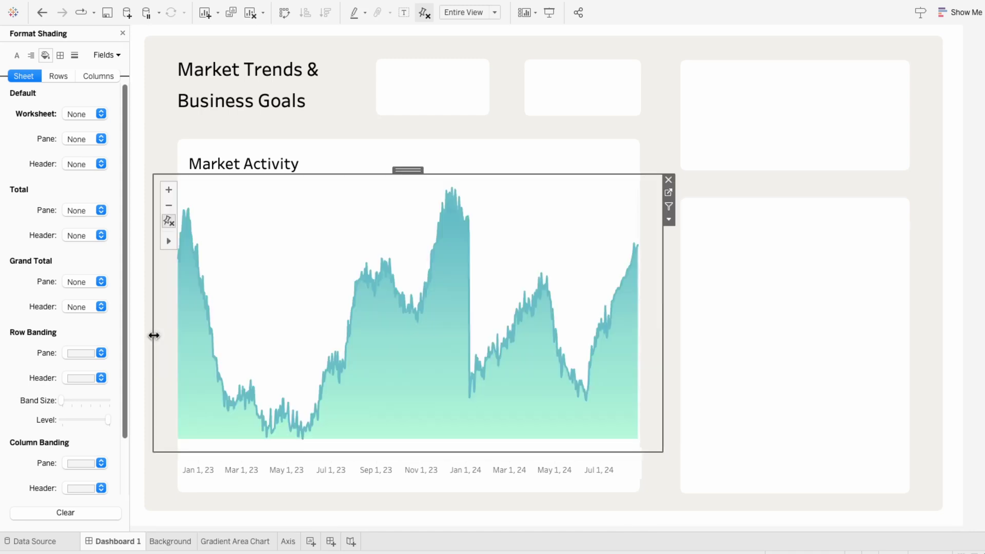
pyautogui.moveTo(663, 322); pyautogui.dragTo(665, 322)
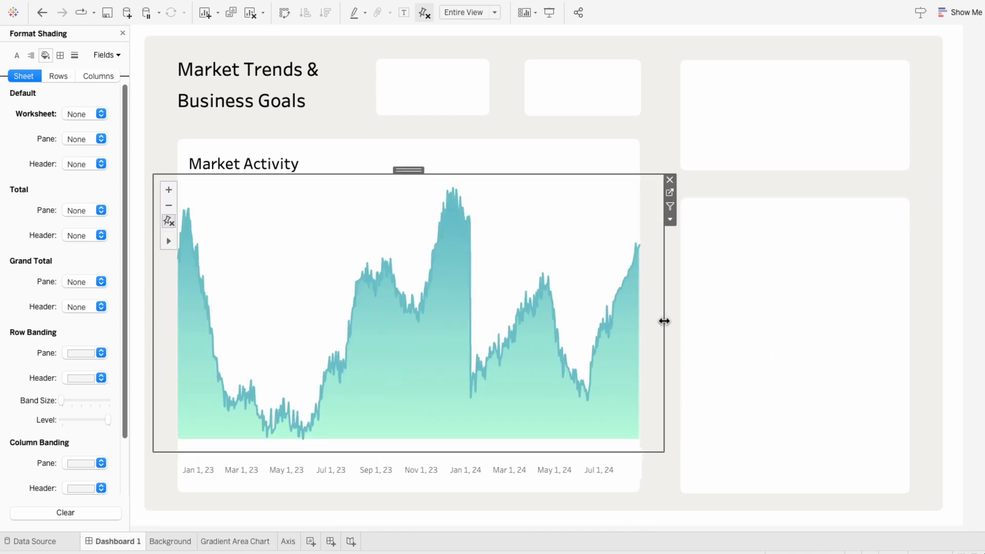
# Set the Axis sheet's Worksheet shading to None and fit it to Entire View.
pyautogui.click(637, 478)
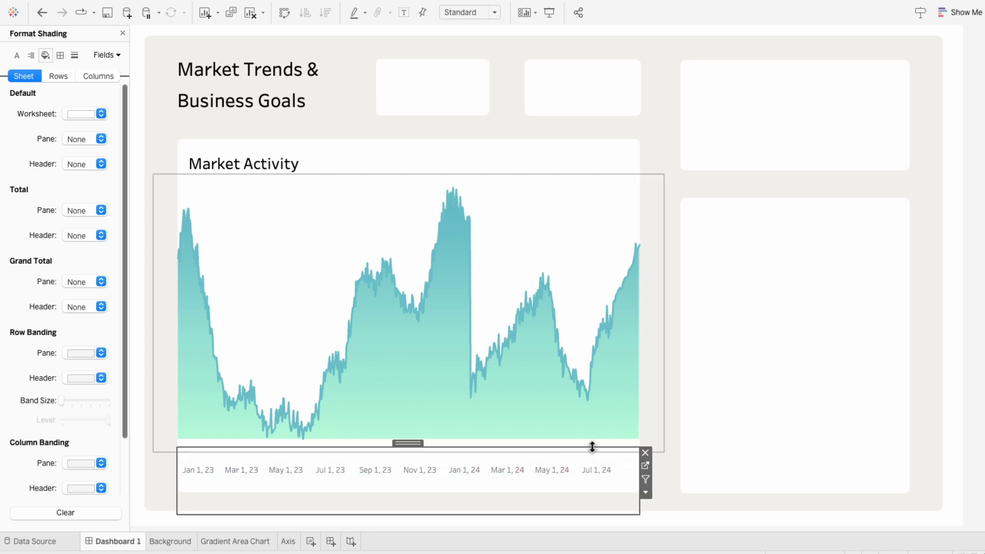
pyautogui.click(420, 440)
pyautogui.rightClick(419, 437)
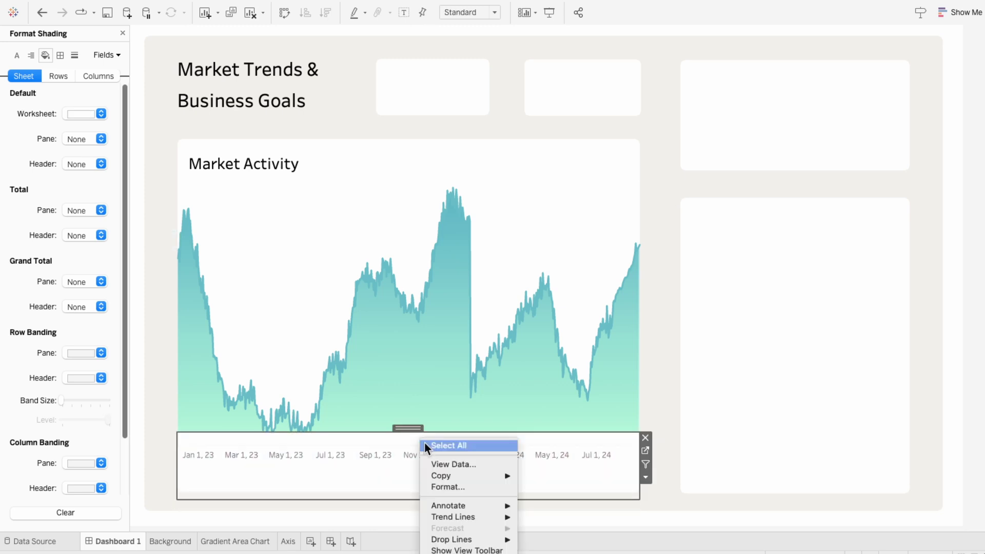
pyautogui.click(439, 482)
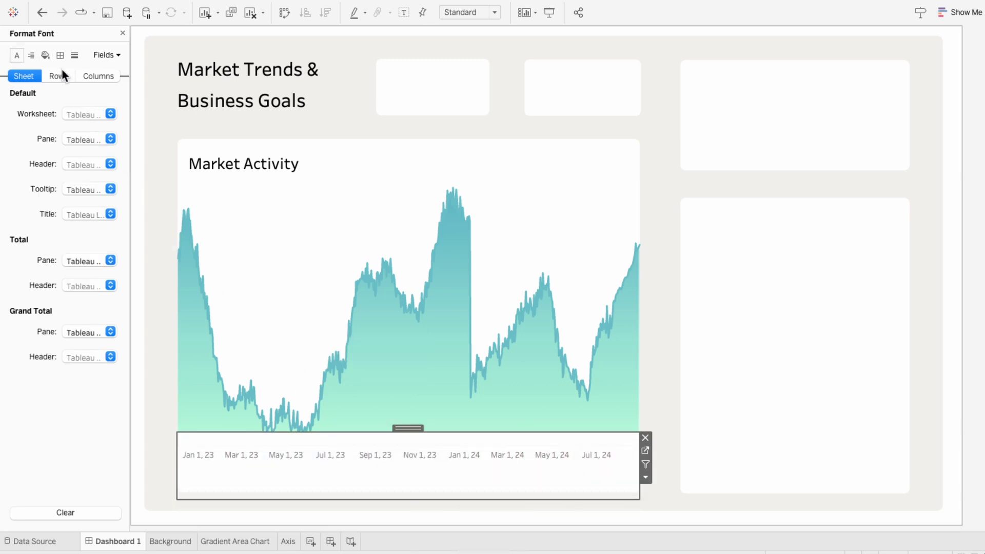
pyautogui.click(45, 54)
pyautogui.click(73, 114)
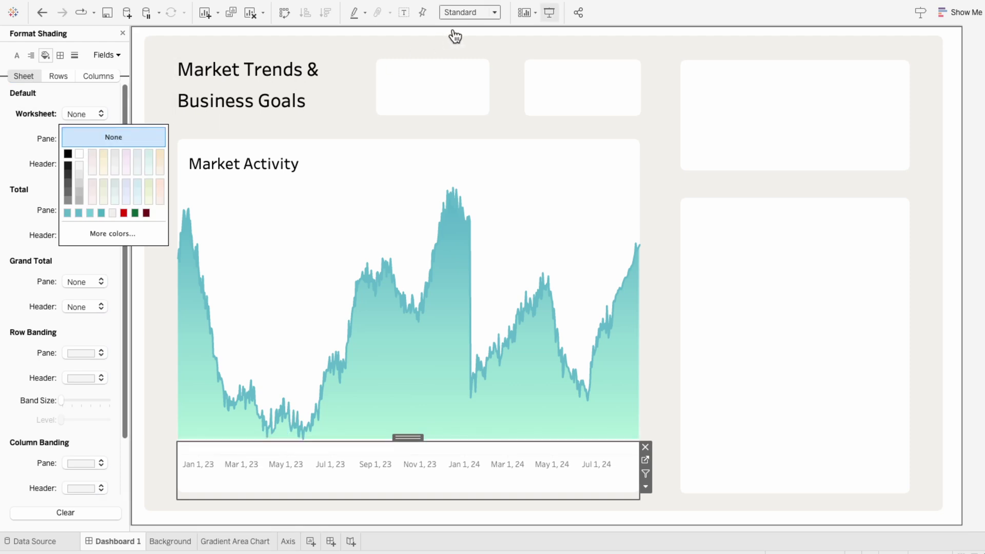
pyautogui.click(470, 11)
pyautogui.click(472, 53)
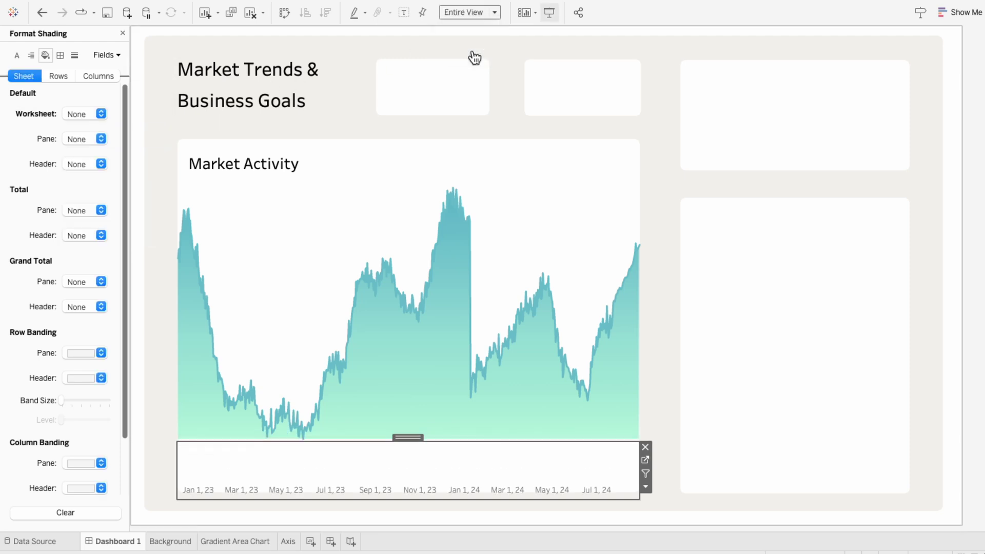
# Trim the axis container to a slim strip directly beneath the chart.
pyautogui.moveTo(533, 500); pyautogui.dragTo(537, 465)
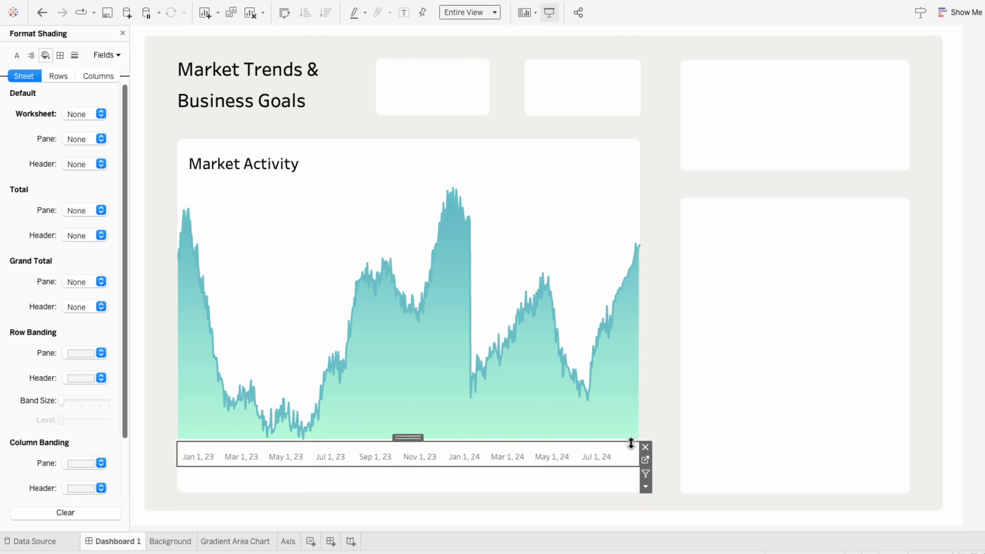
pyautogui.moveTo(632, 443); pyautogui.dragTo(630, 440)
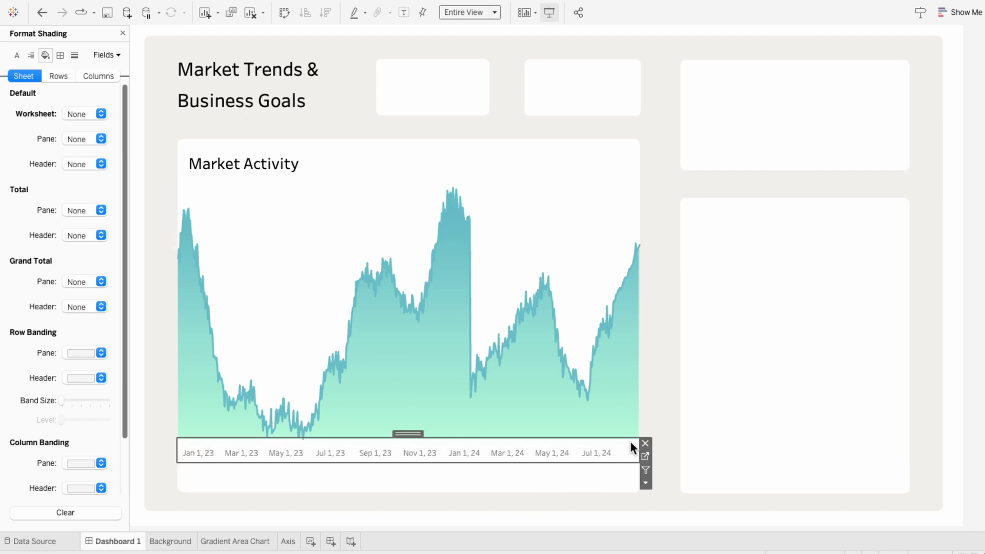
pyautogui.click(903, 340)
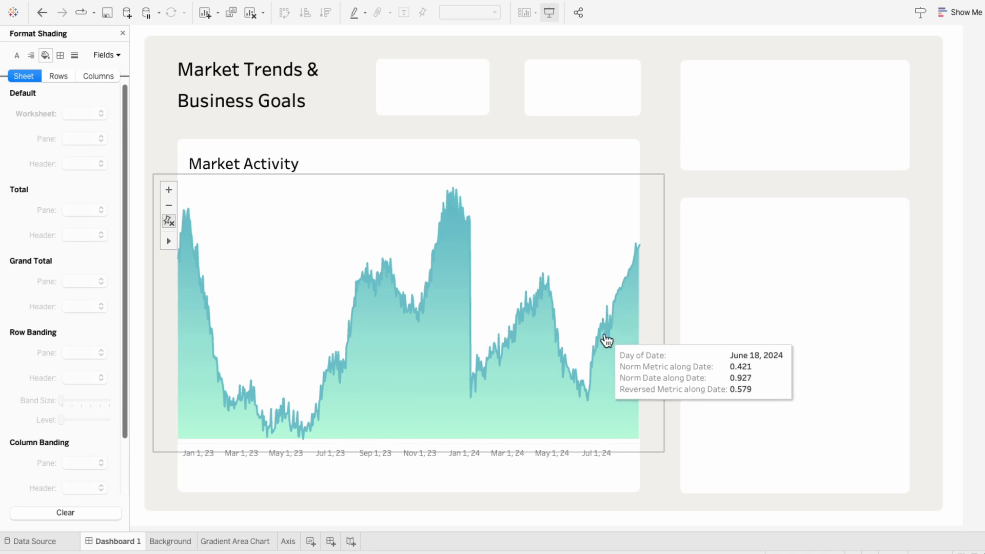
# On the Gradient Area Chart sheet, delete all tooltip text from the Reversed Metric marks.
pyautogui.click(255, 540)
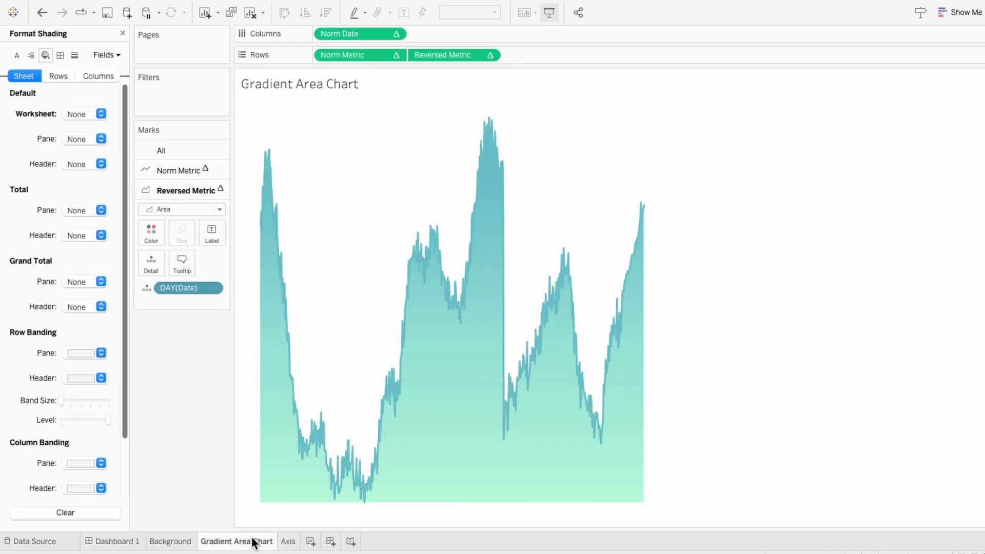
pyautogui.click(122, 33)
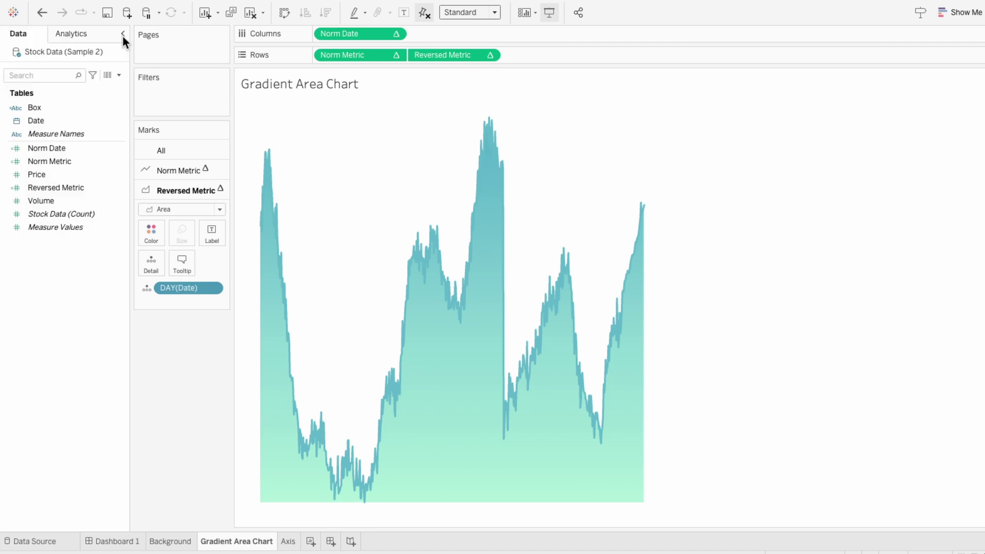
pyautogui.click(182, 263)
pyautogui.moveTo(565, 253); pyautogui.dragTo(297, 161)
pyautogui.press('BackSpace')
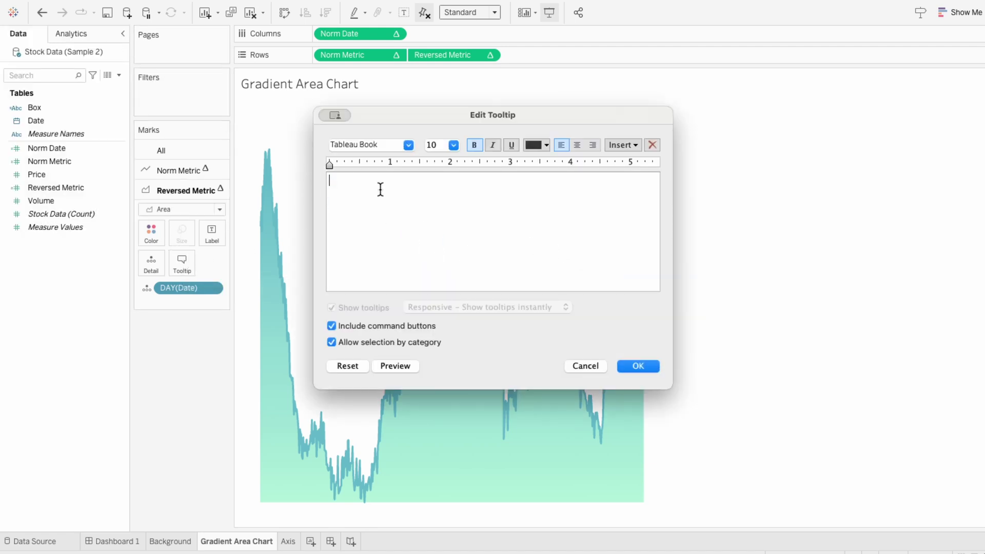
pyautogui.click(641, 366)
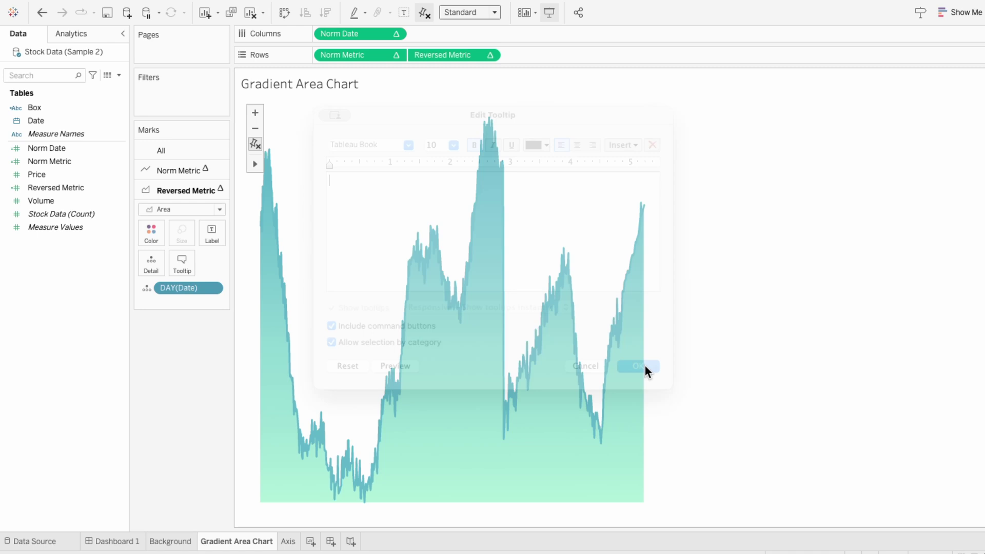
# Add Price to the Norm Metric tooltip and delete the Norm Metric and Norm Date lines.
pyautogui.click(183, 171)
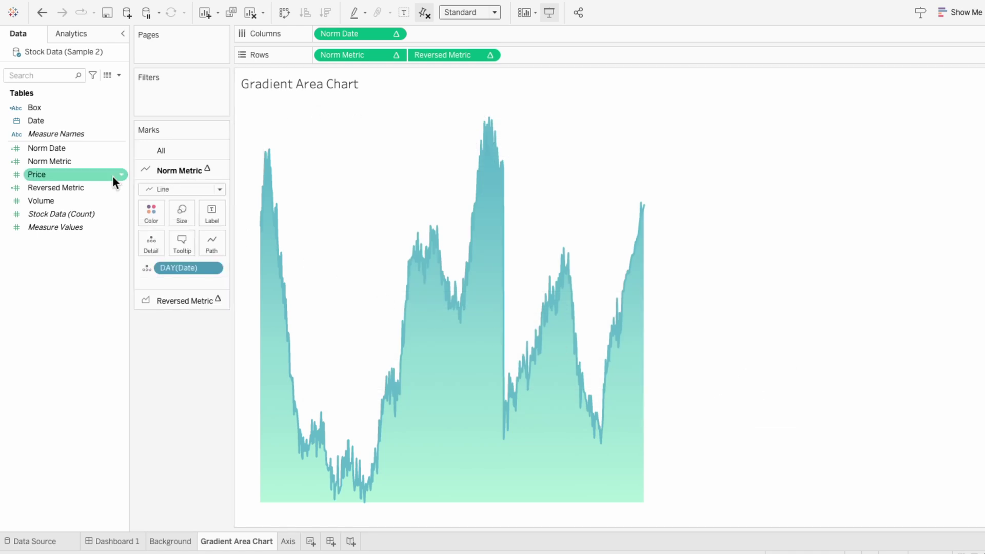
pyautogui.moveTo(113, 175); pyautogui.dragTo(166, 274)
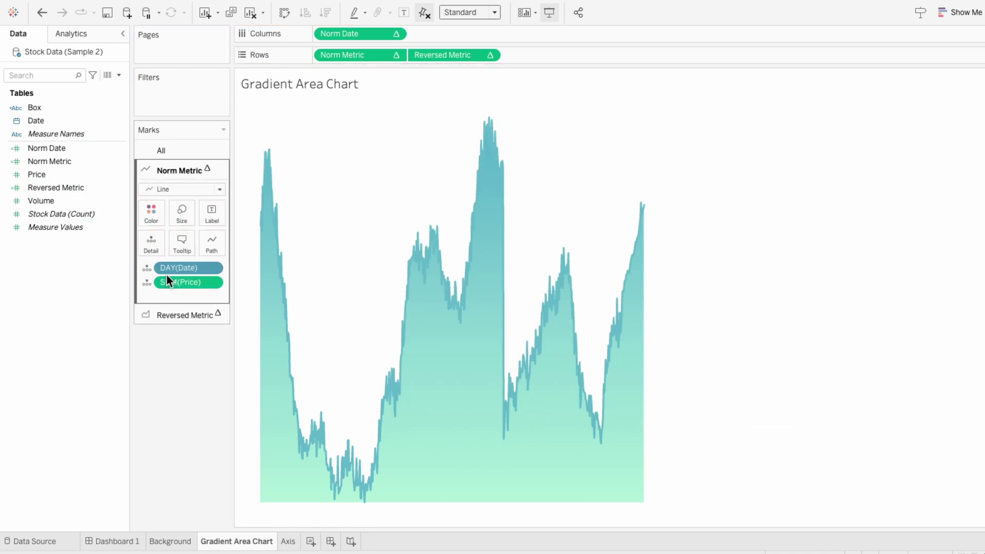
pyautogui.click(177, 245)
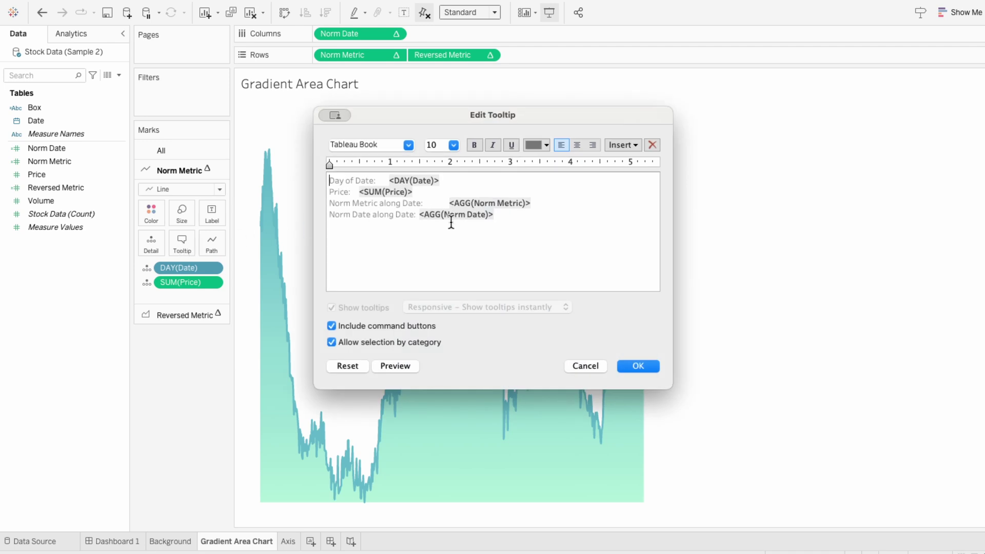
pyautogui.moveTo(572, 229); pyautogui.dragTo(326, 207)
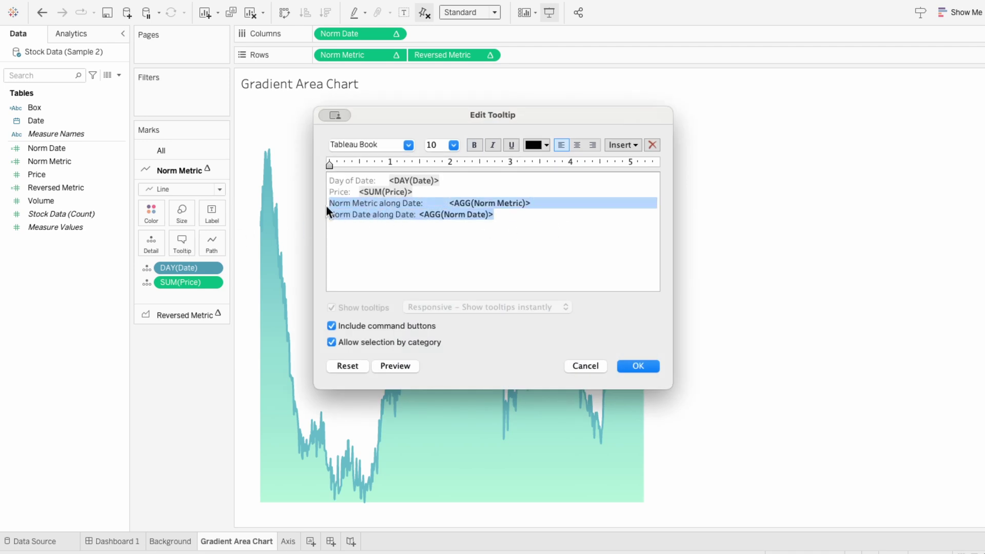
pyautogui.press('BackSpace')
# Reduce the tooltip to <DAY(Date)> and $<SUM(Price)>, then return to Dashboard 1.
pyautogui.moveTo(406, 368)
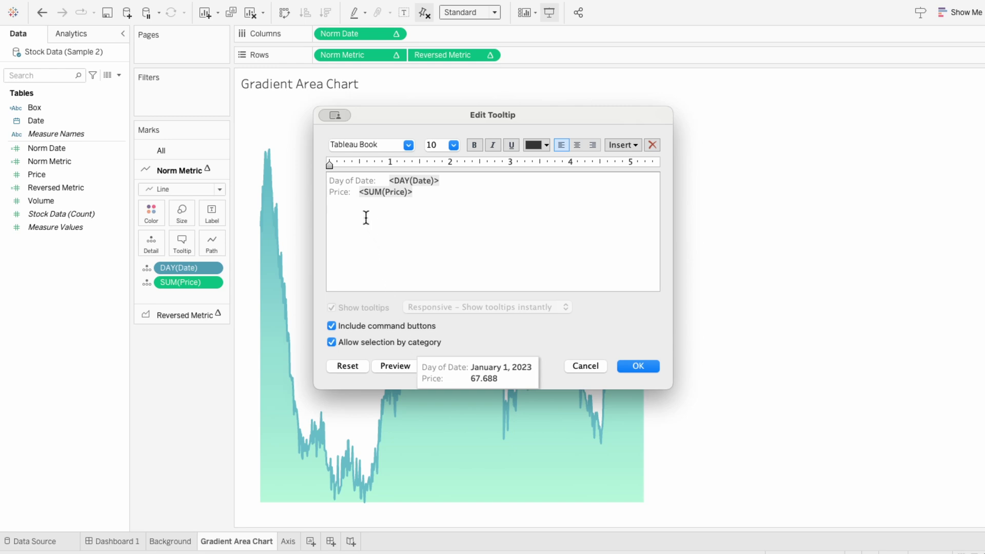
pyautogui.click(359, 194)
pyautogui.write('$')
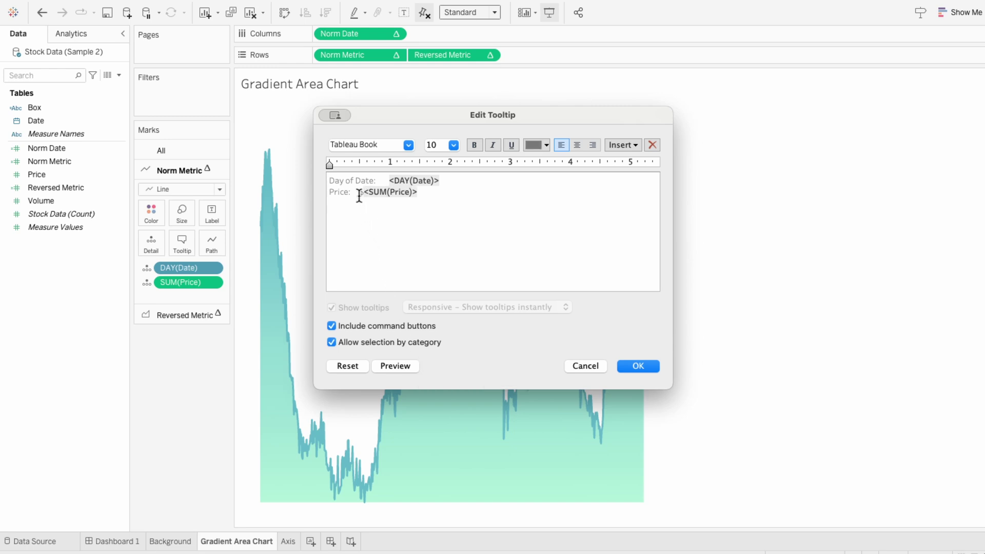
pyautogui.hotkey('shift', 'Home')
pyautogui.press('BackSpace')
pyautogui.press('Up')
pyautogui.hotkey('shift', 'Right')
pyautogui.hotkey('shift', 'Right')
pyautogui.hotkey('shift', 'Right')
pyautogui.hotkey('shift', 'Right')
pyautogui.hotkey('shift', 'Right')
pyautogui.hotkey('shift', 'Right')
pyautogui.hotkey('shift', 'Right')
pyautogui.hotkey('shift', 'Right')
pyautogui.hotkey('shift', 'Right')
pyautogui.hotkey('shift', 'Right')
pyautogui.hotkey('shift', 'Right')
pyautogui.hotkey('shift', 'Right')
pyautogui.hotkey('shift', 'Right')
pyautogui.hotkey('shift', 'Right')
pyautogui.hotkey('shift', 'Left')
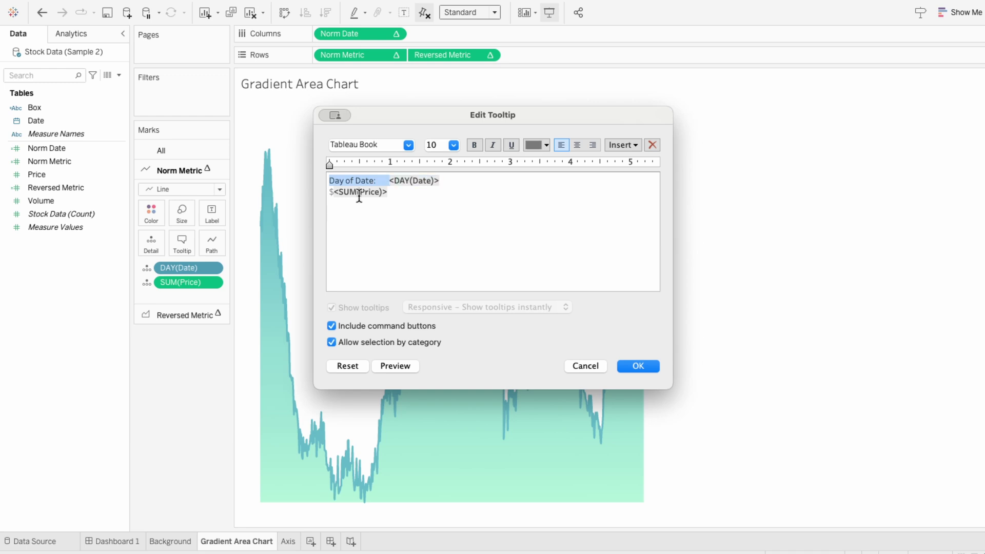
pyautogui.press('BackSpace')
pyautogui.moveTo(403, 367)
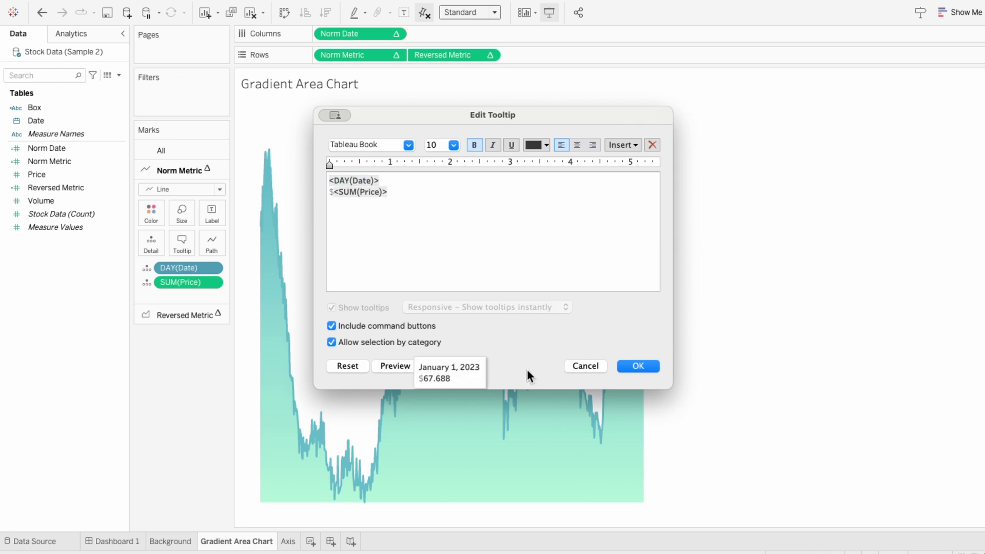
pyautogui.click(639, 364)
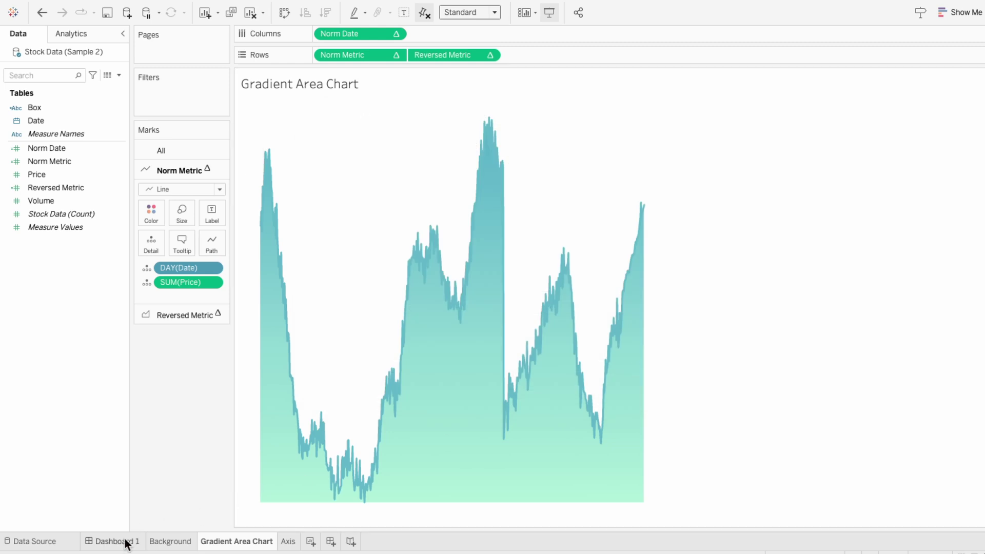
pyautogui.click(126, 542)
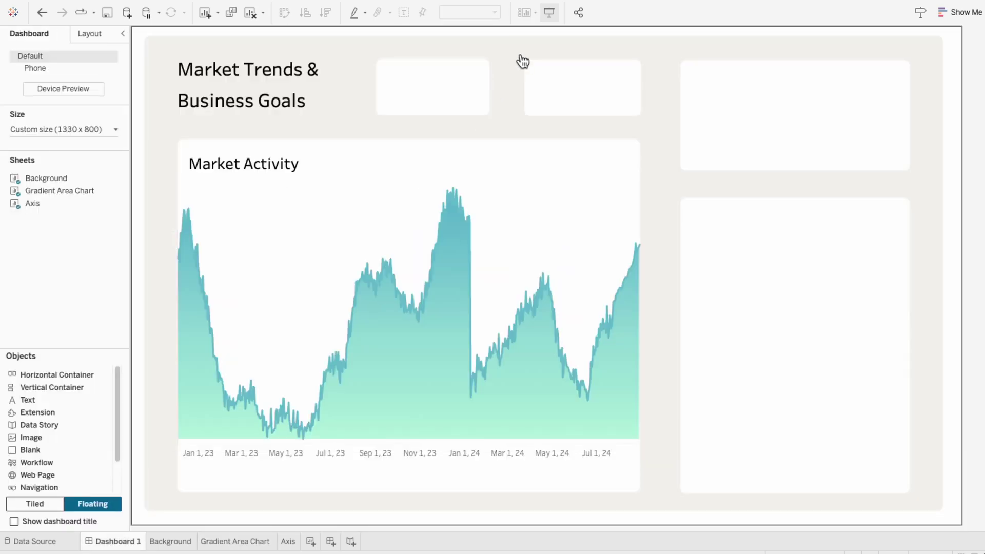
pyautogui.moveTo(618, 265)
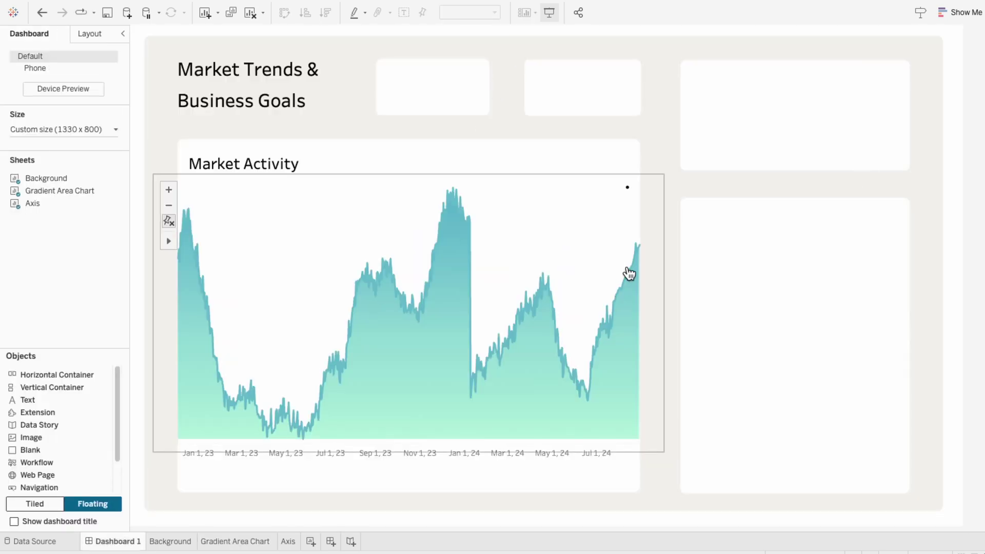